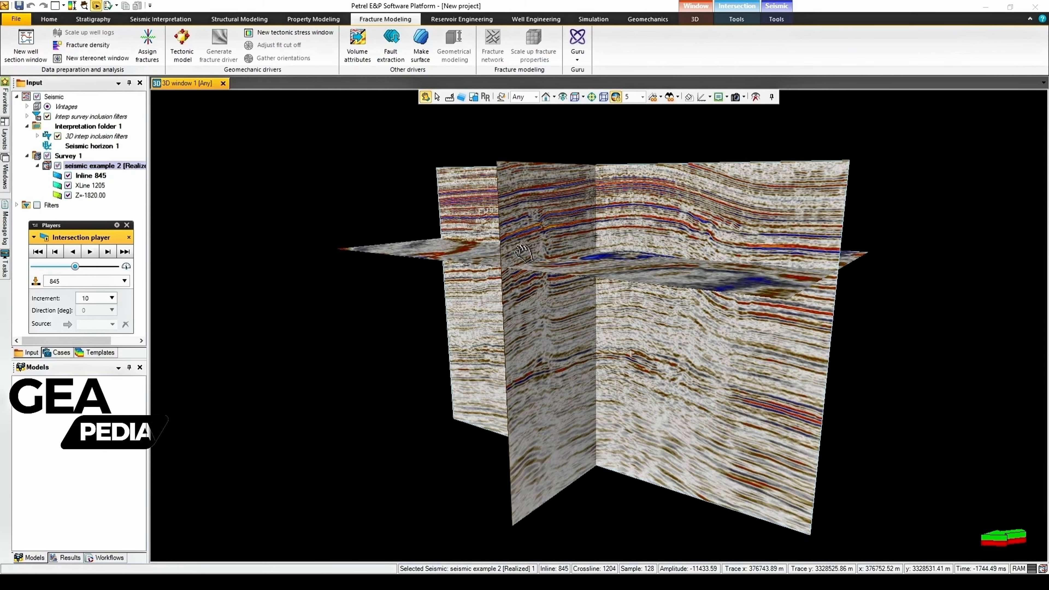
- Examine the fault on the inline, crossline and time slice from the side and from above in the 3D view
drag(524, 253, 617, 343)
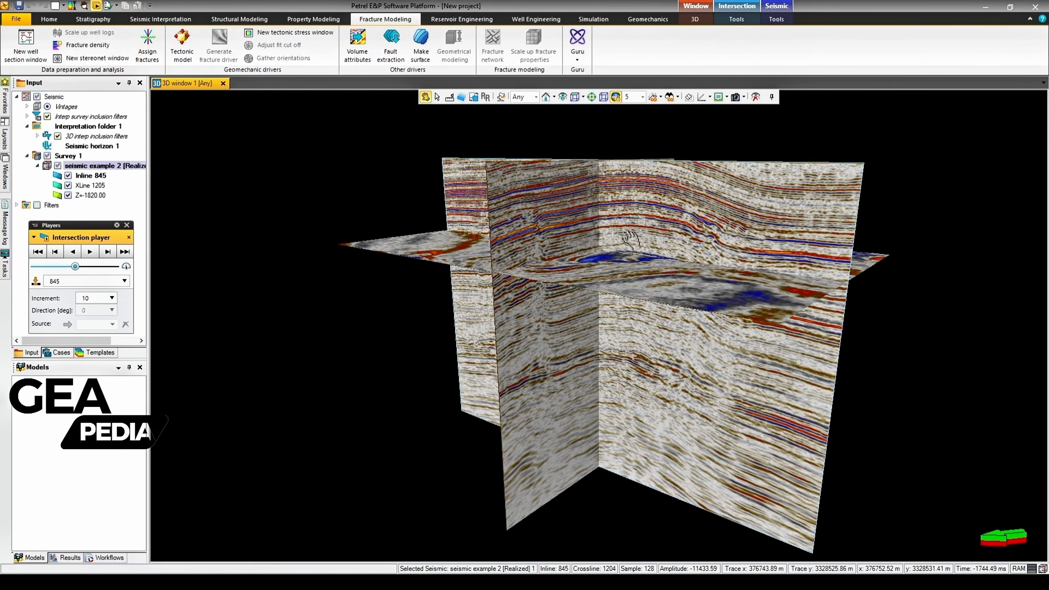
drag(355, 188, 668, 411)
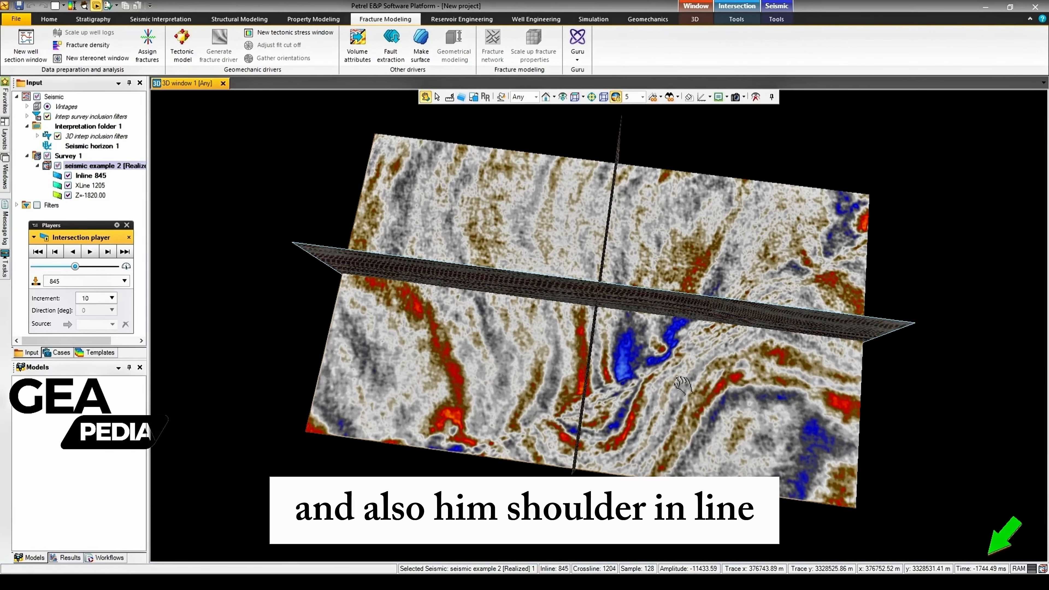
drag(598, 395, 628, 260)
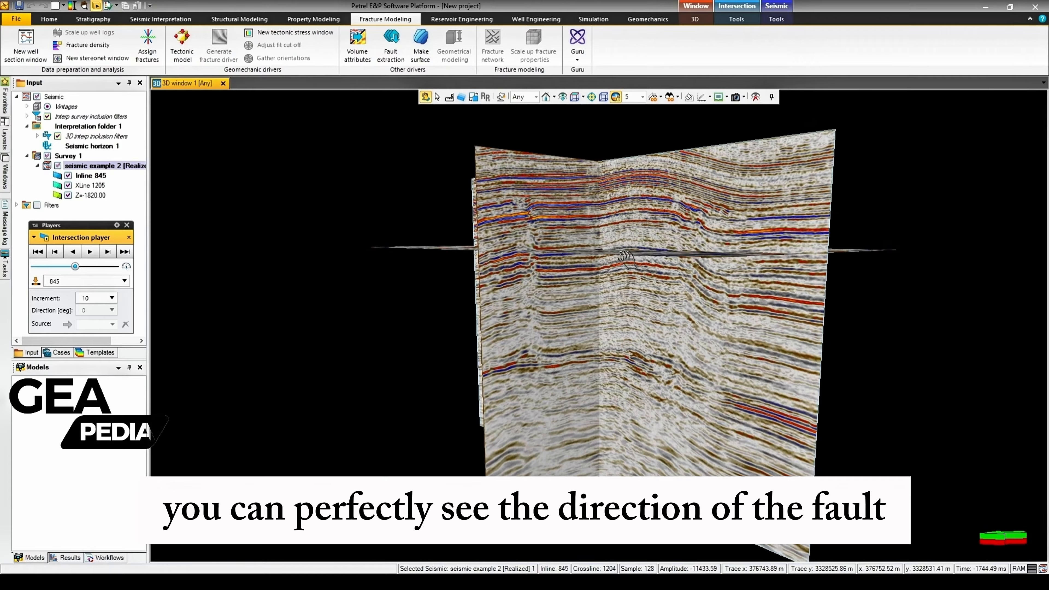
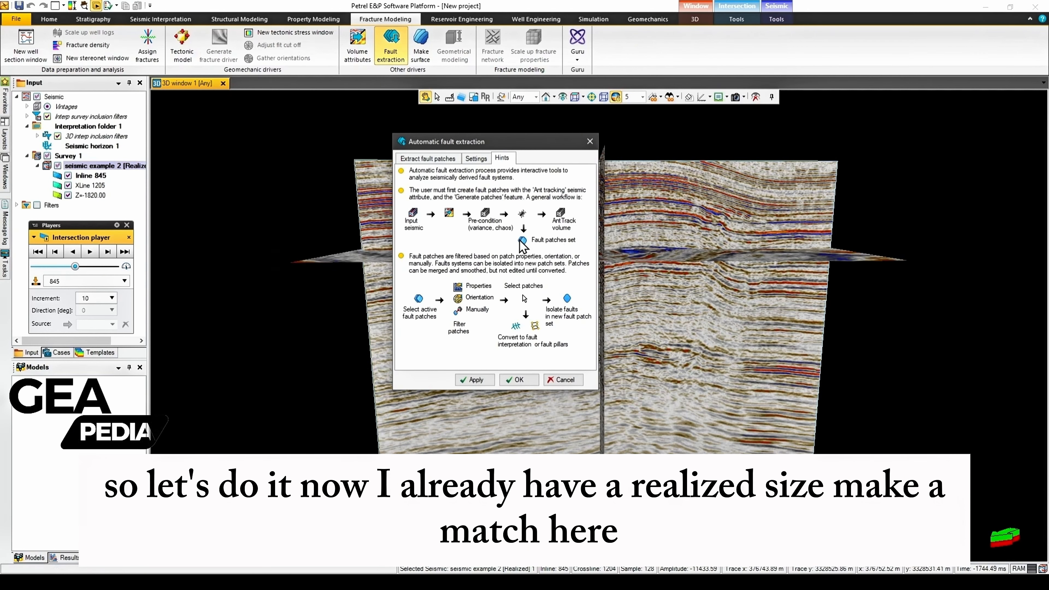
- Review the fault patch extraction parameters, then close the automatic fault extraction settings
click(424, 161)
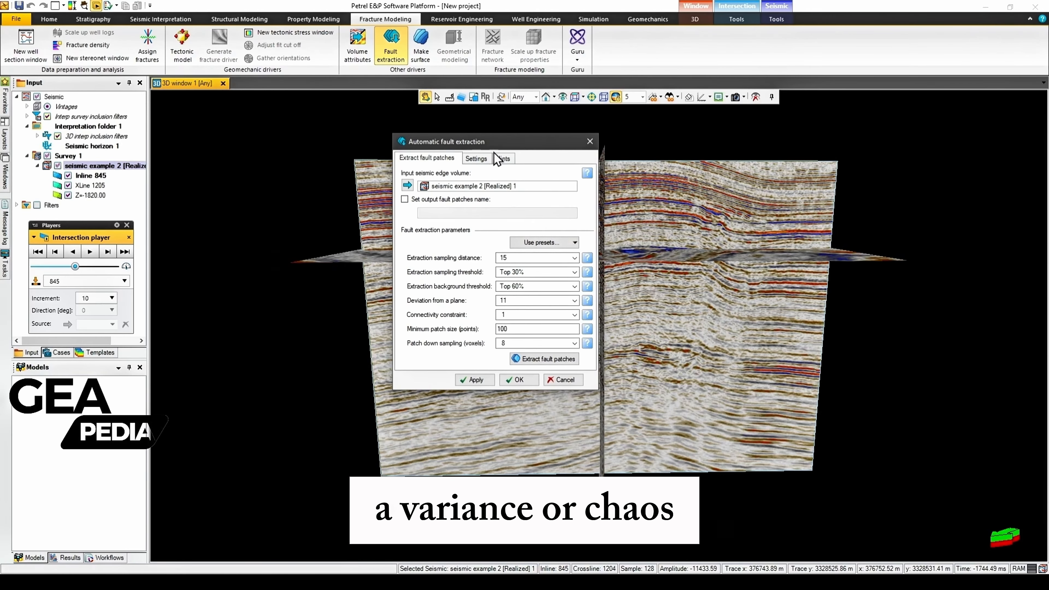
click(589, 143)
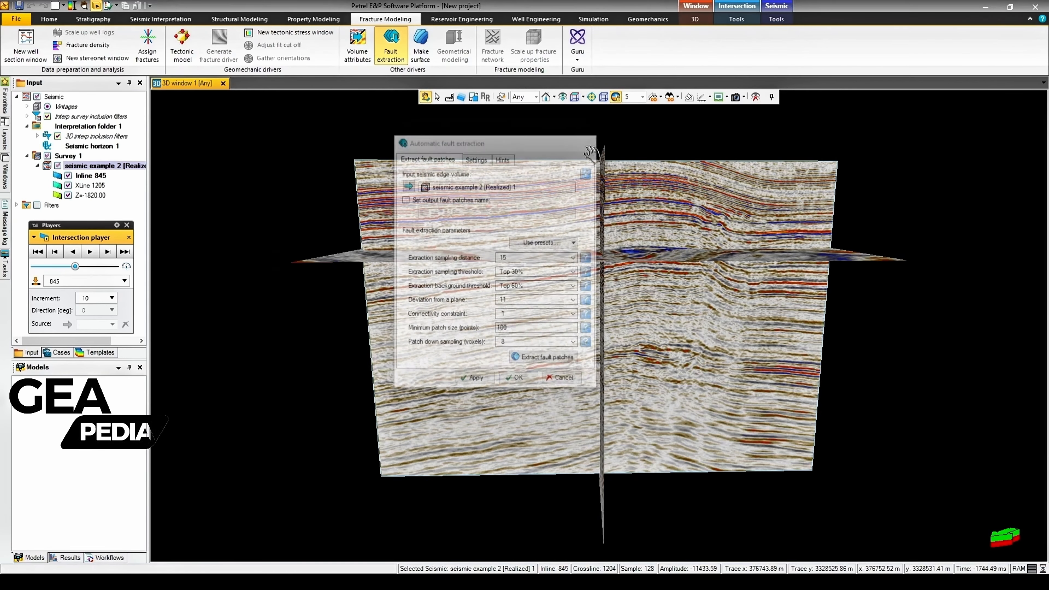
- Open the volume attributes calculation, choose Ant tracking as the attribute and read its description
click(357, 53)
drag(183, 65, 512, 118)
click(556, 182)
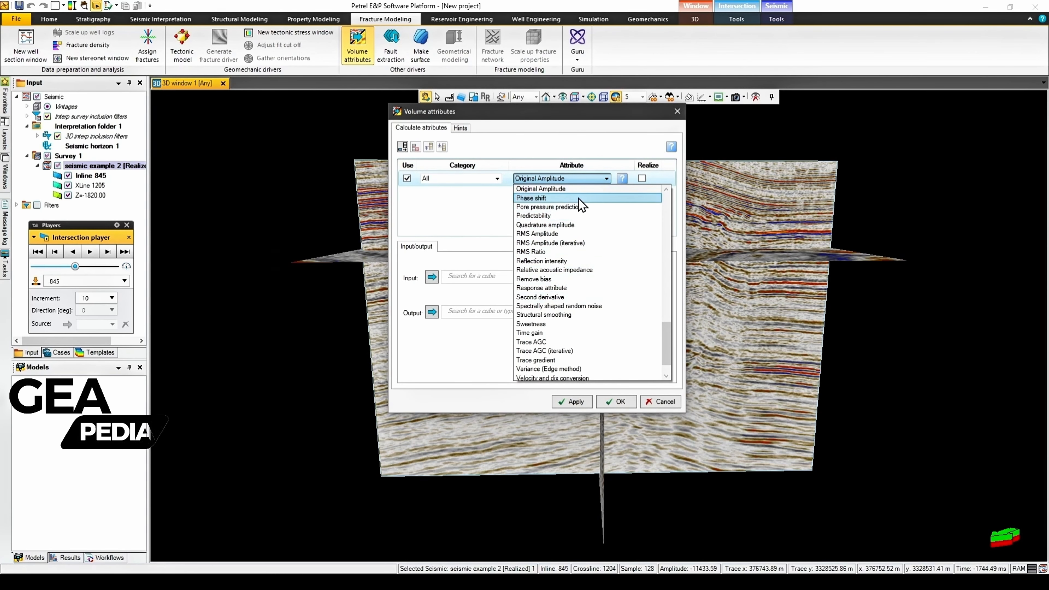
scroll(579, 210, down, 1)
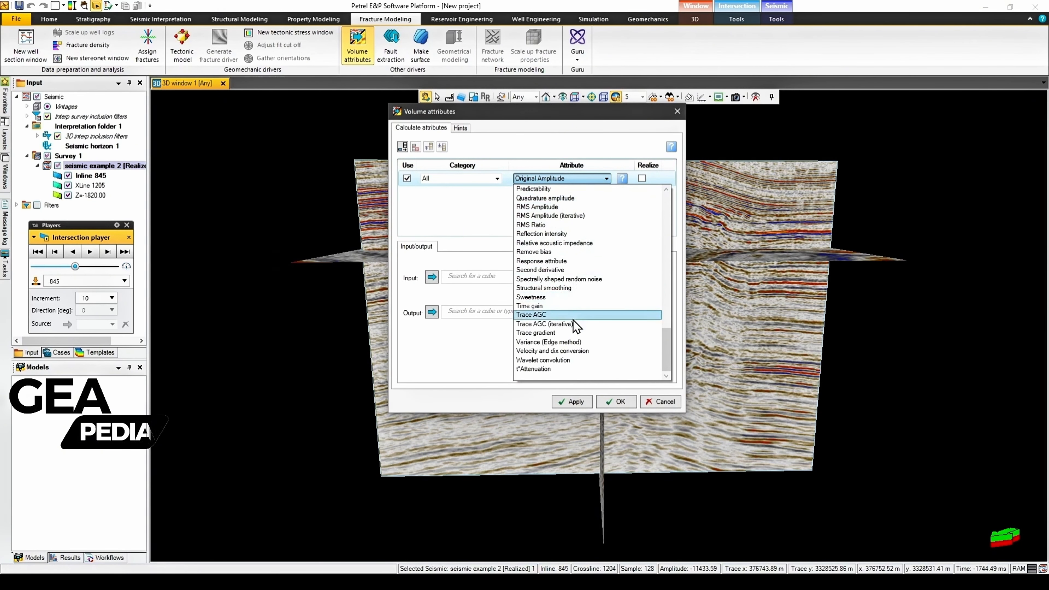
scroll(576, 320, up, 5)
scroll(578, 314, up, 11)
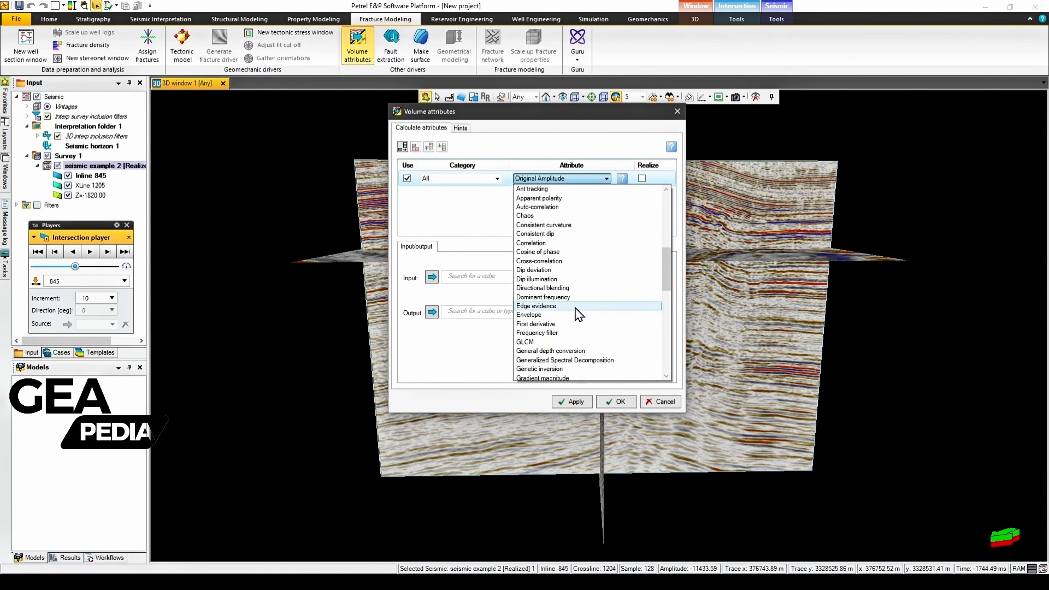
scroll(573, 286, up, 1)
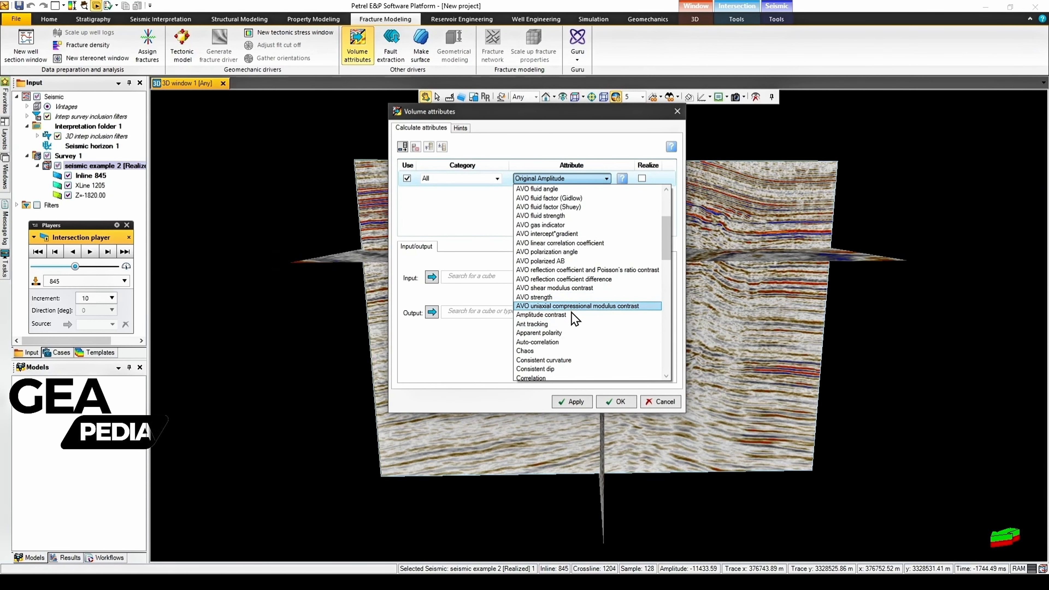
click(550, 324)
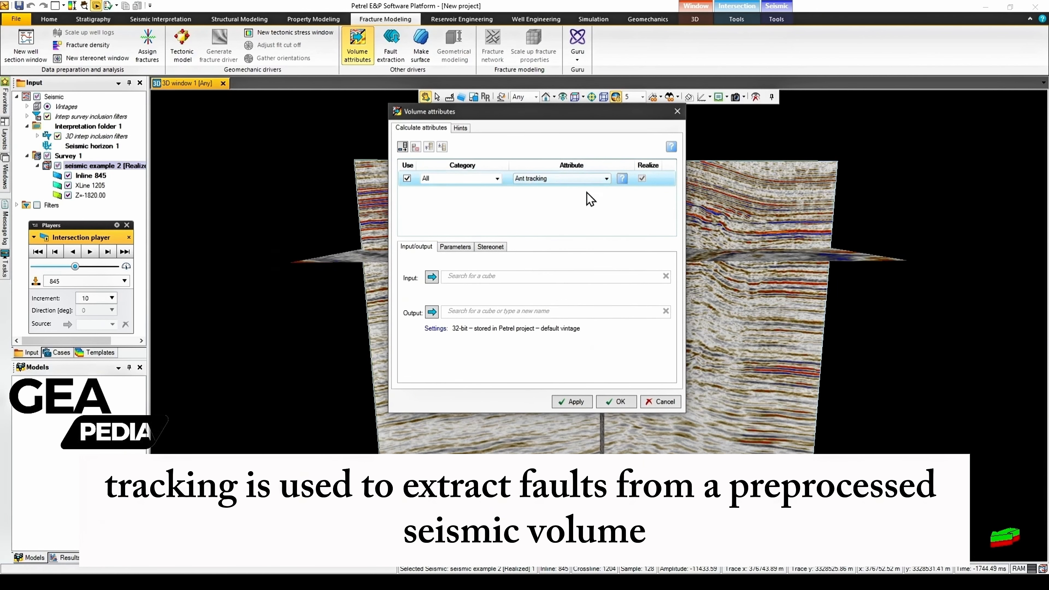
mouse_move(623, 187)
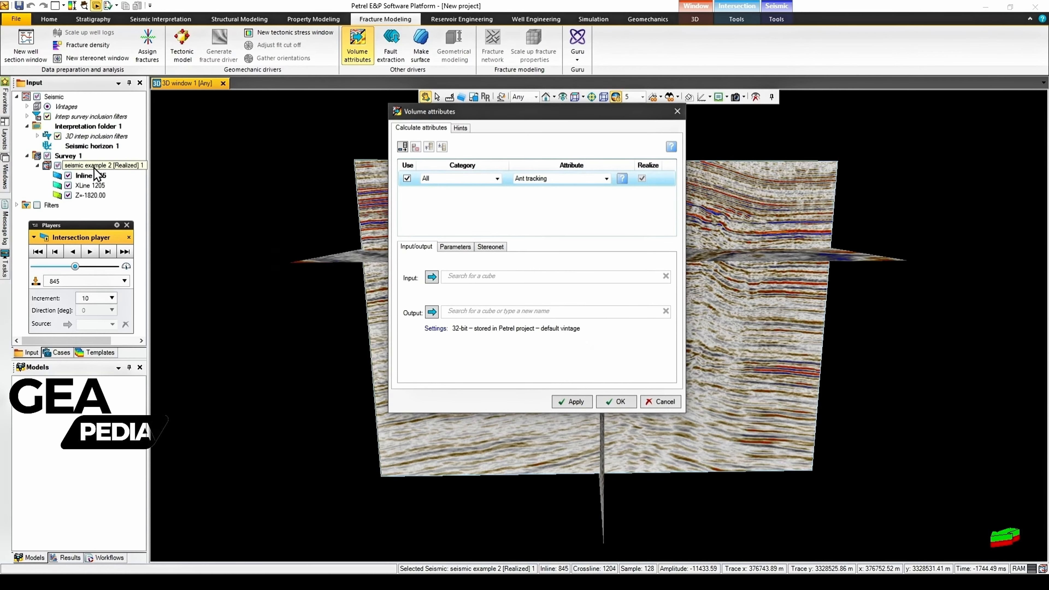
right_click(84, 168)
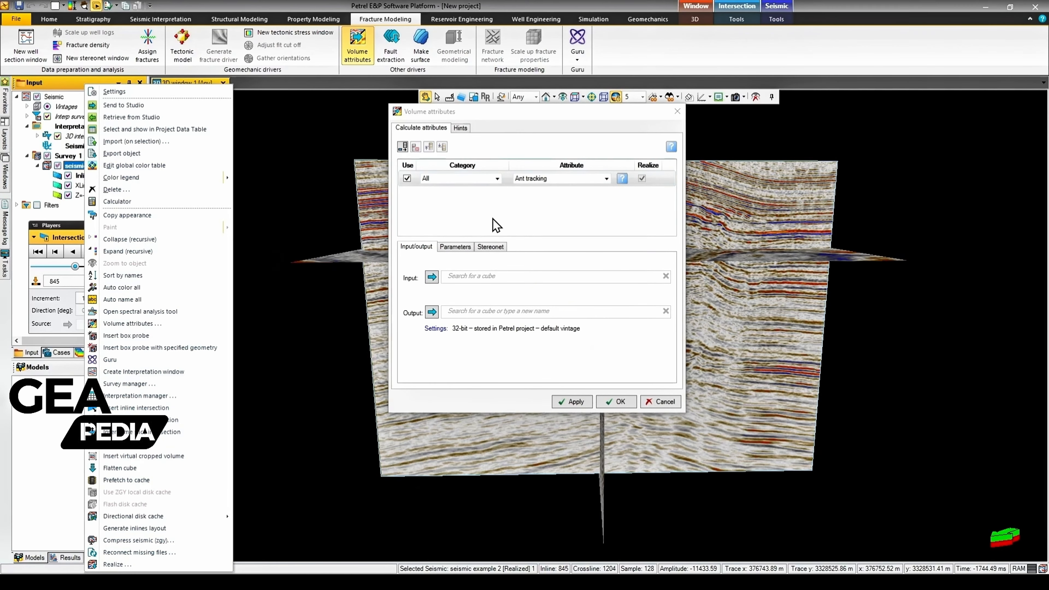
click(485, 225)
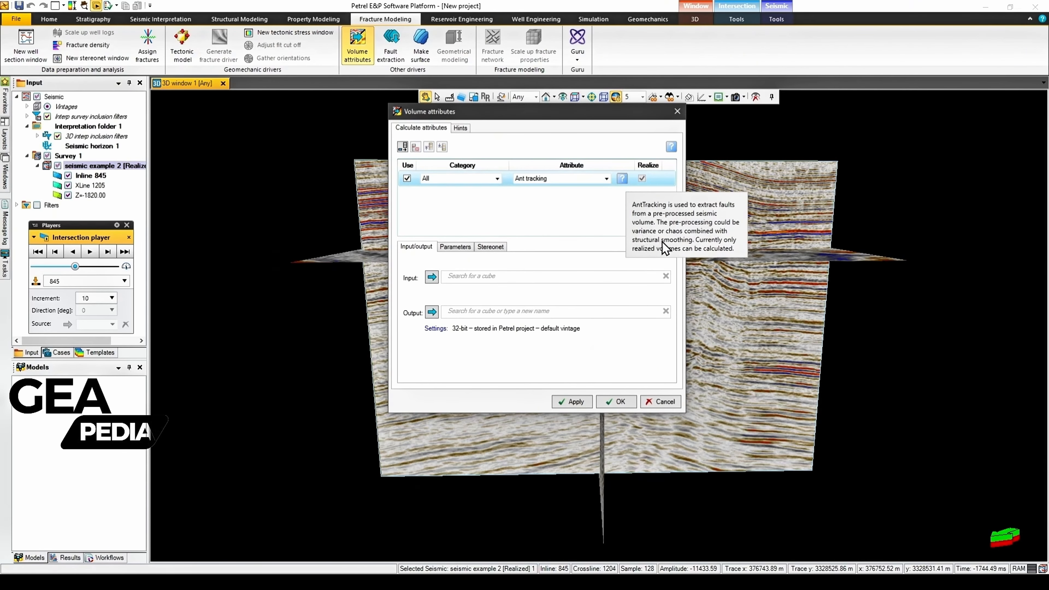
- Calculate the Chaos attribute using the cube seismic example 2 [Realized] 1 as input
click(546, 180)
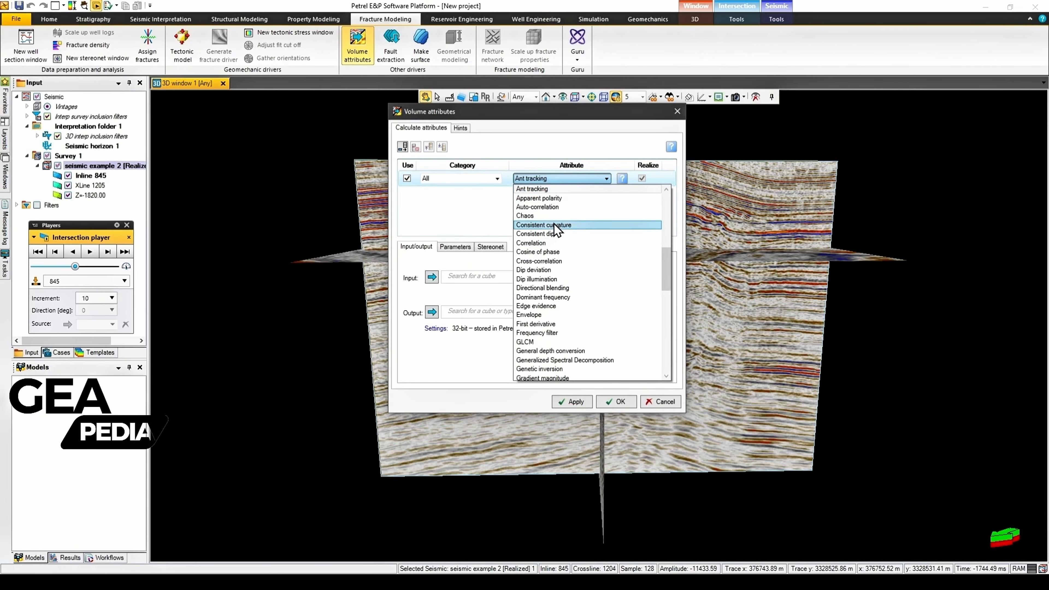
click(530, 215)
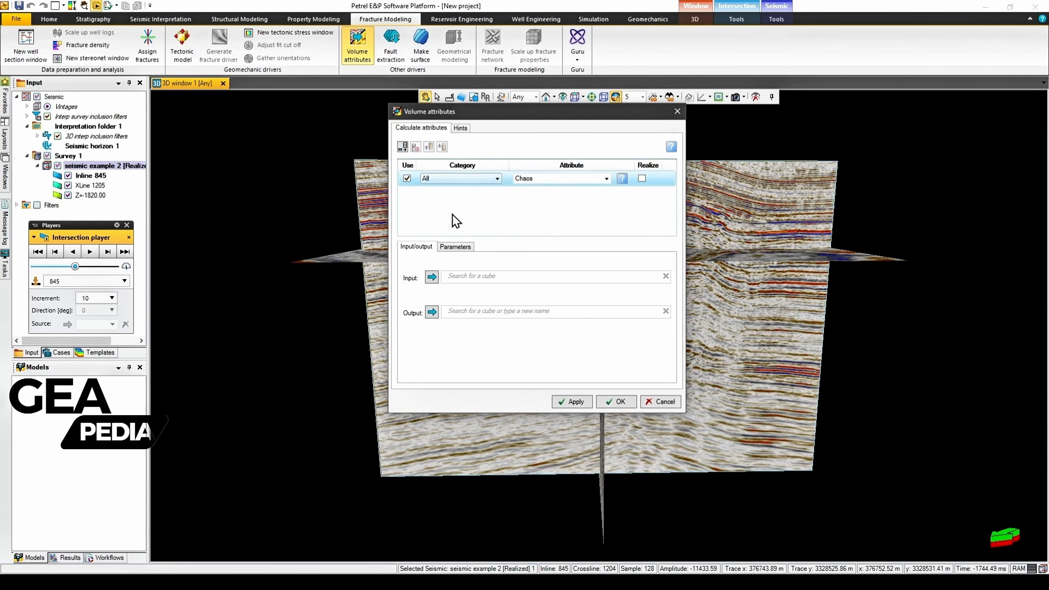
click(92, 167)
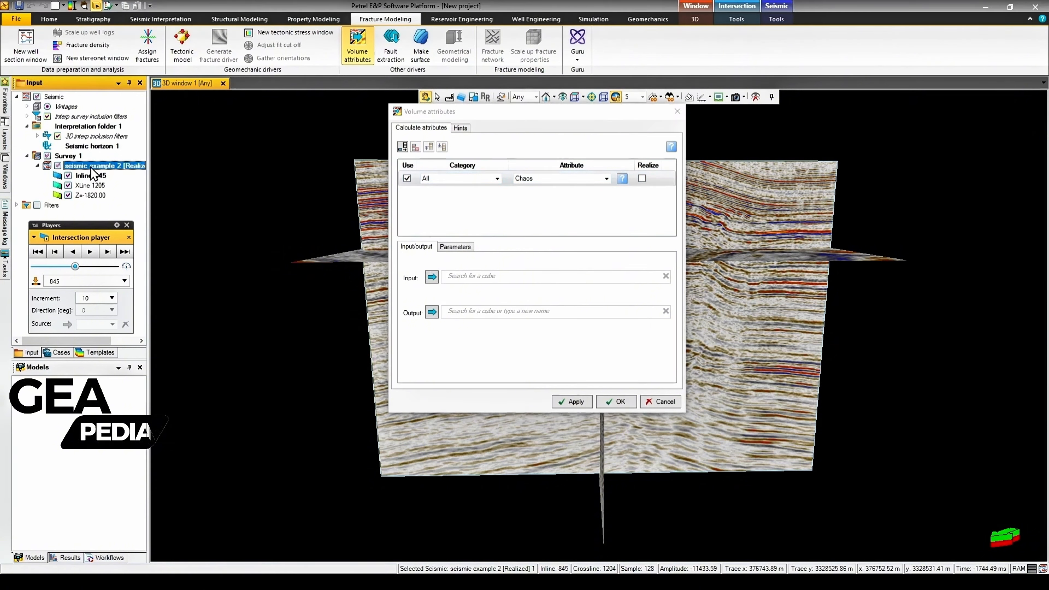
click(436, 277)
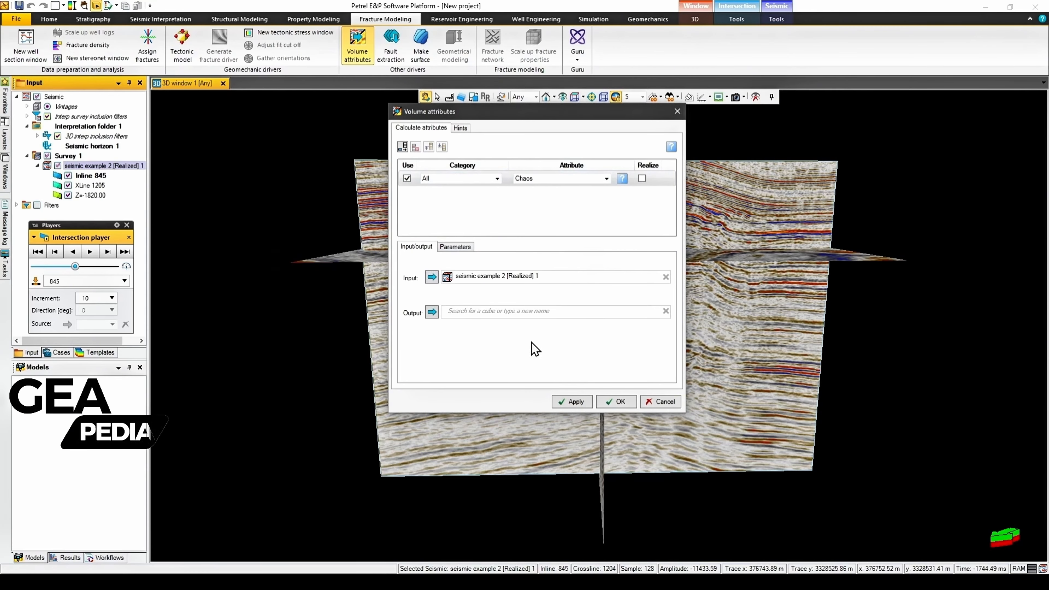
click(615, 401)
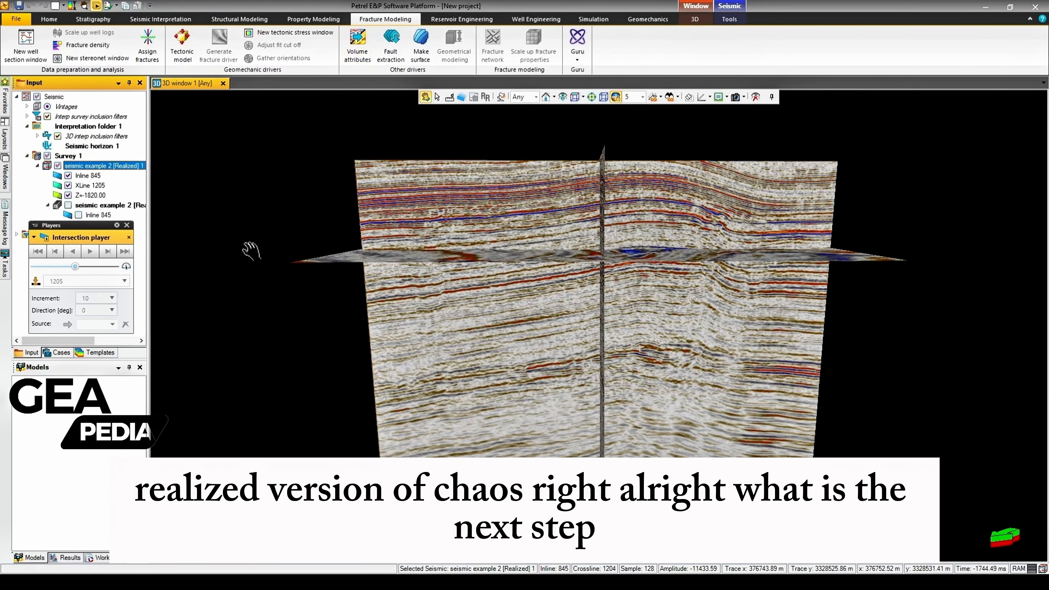
- Calculate the Structural smoothing attribute using the cube seismic example 2 [Realized] 1 [Chaos] as input
drag(71, 226, 75, 294)
click(95, 206)
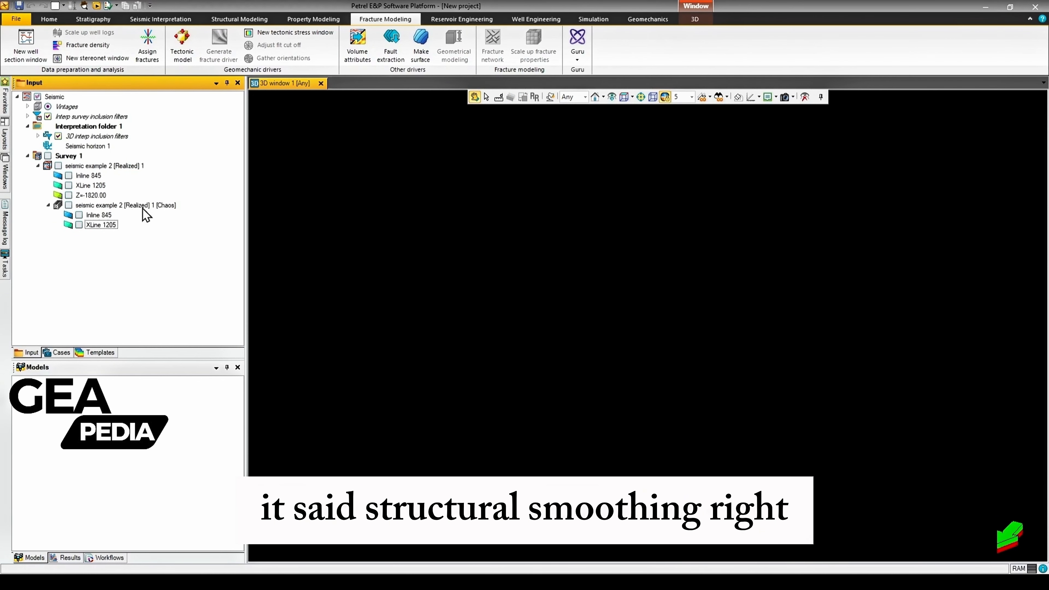
click(358, 58)
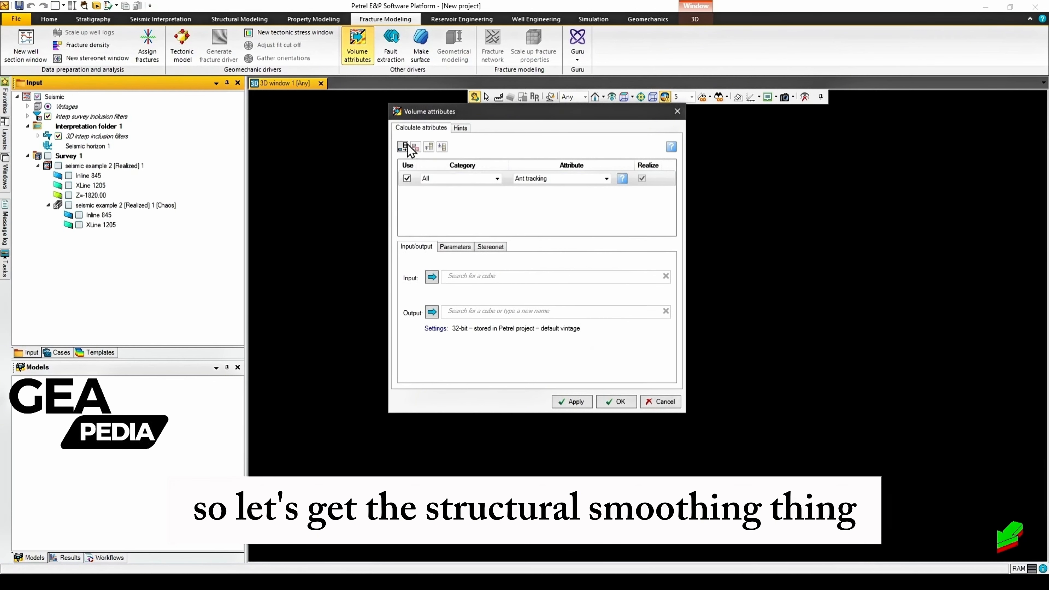
click(540, 181)
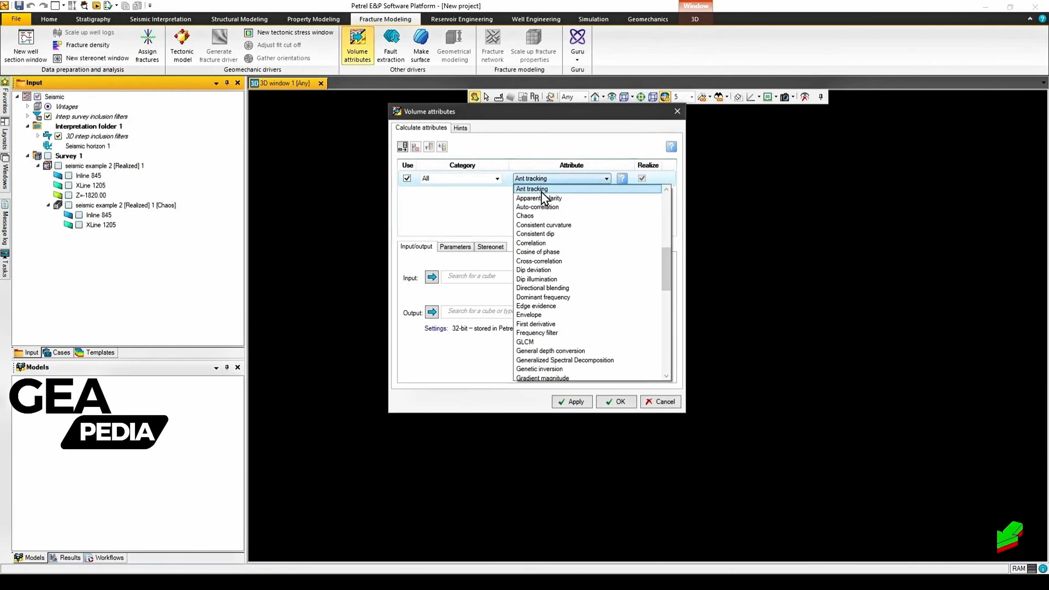
scroll(564, 268, down, 9)
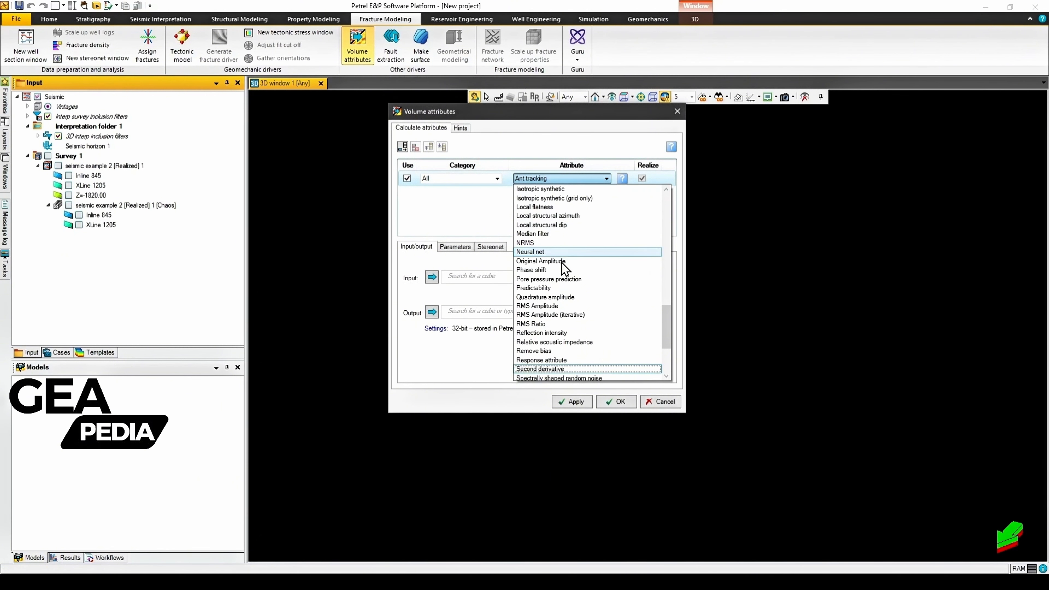
scroll(578, 351, down, 1)
click(579, 360)
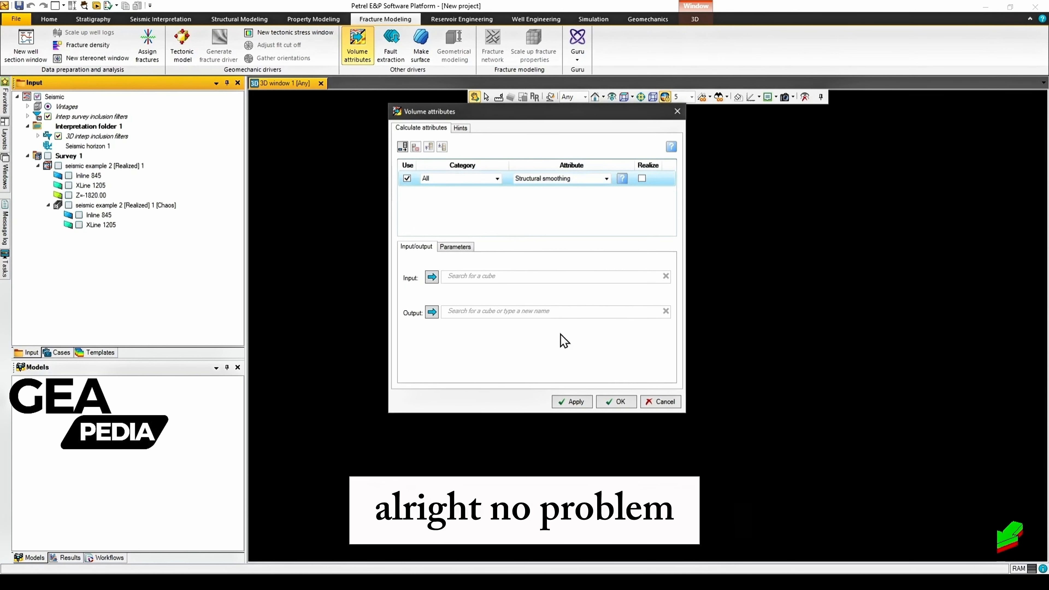
click(112, 207)
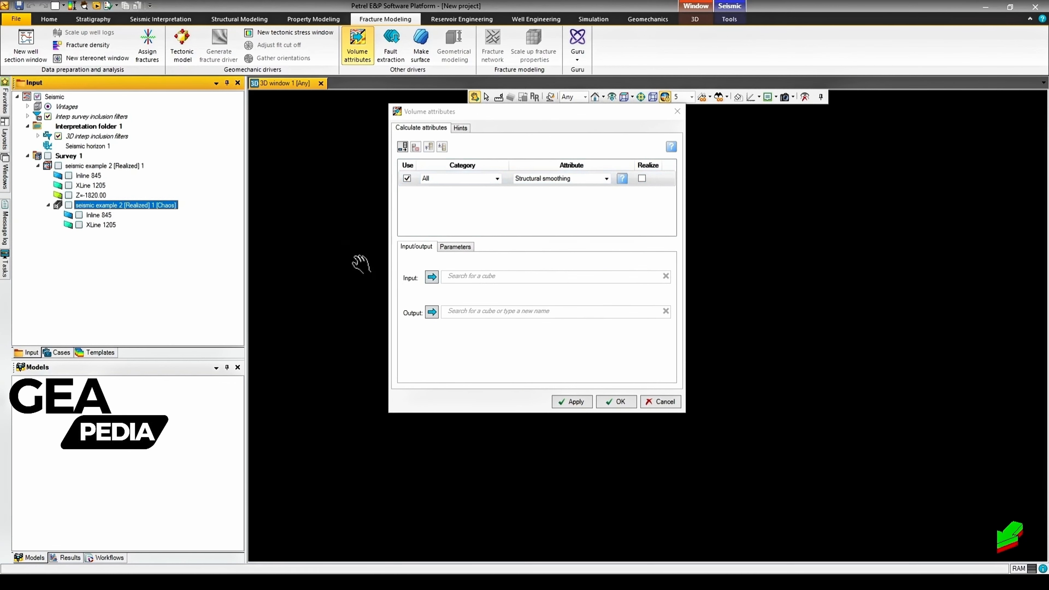
click(432, 278)
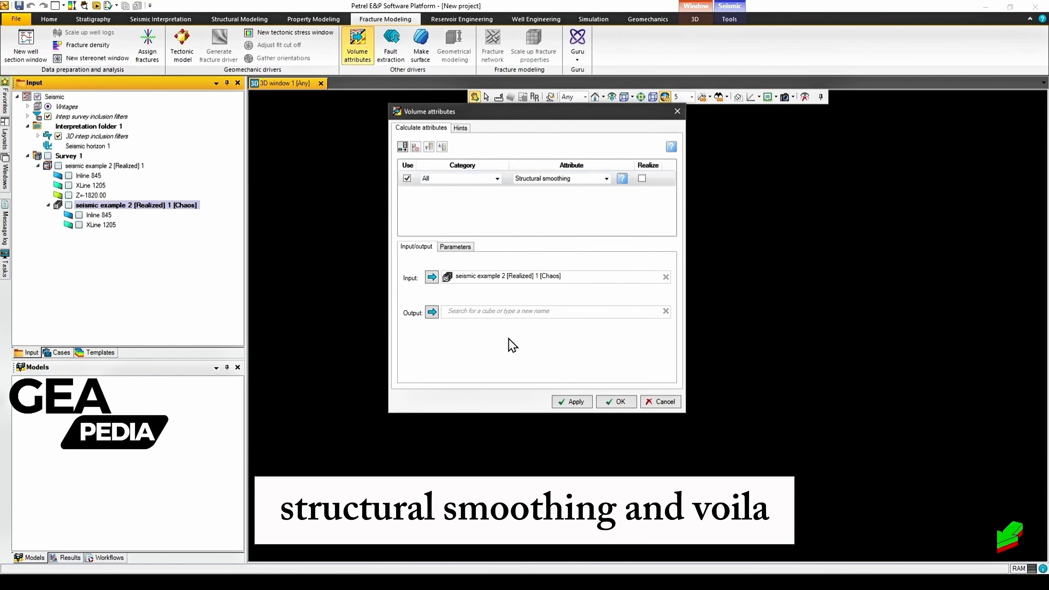
click(607, 407)
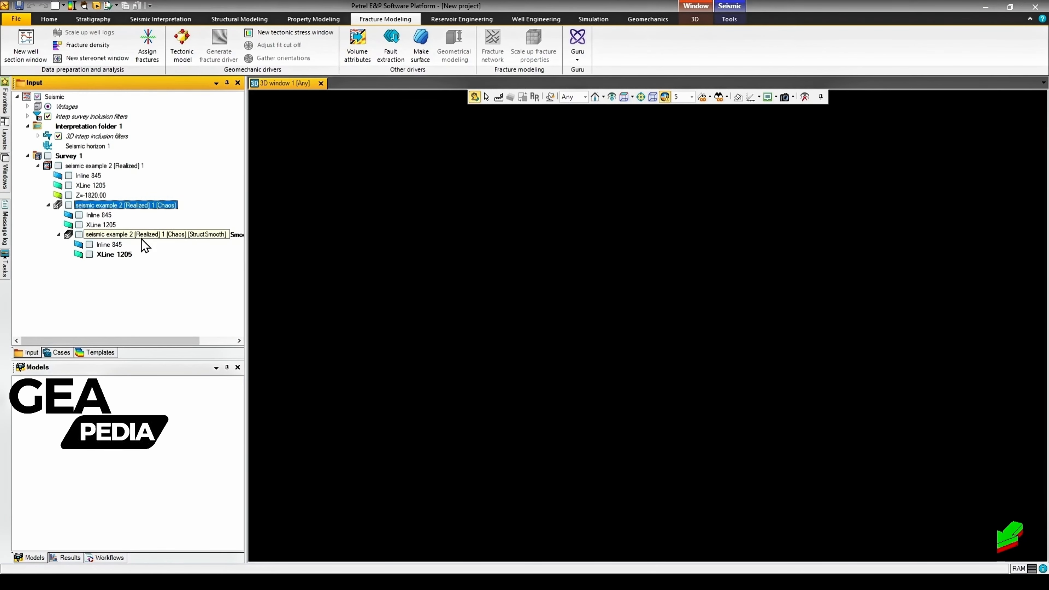
- Calculate the Ant tracking attribute using the cube seismic example 2 [Realized] 1 [Chaos] [StructSmooth] as input
click(143, 239)
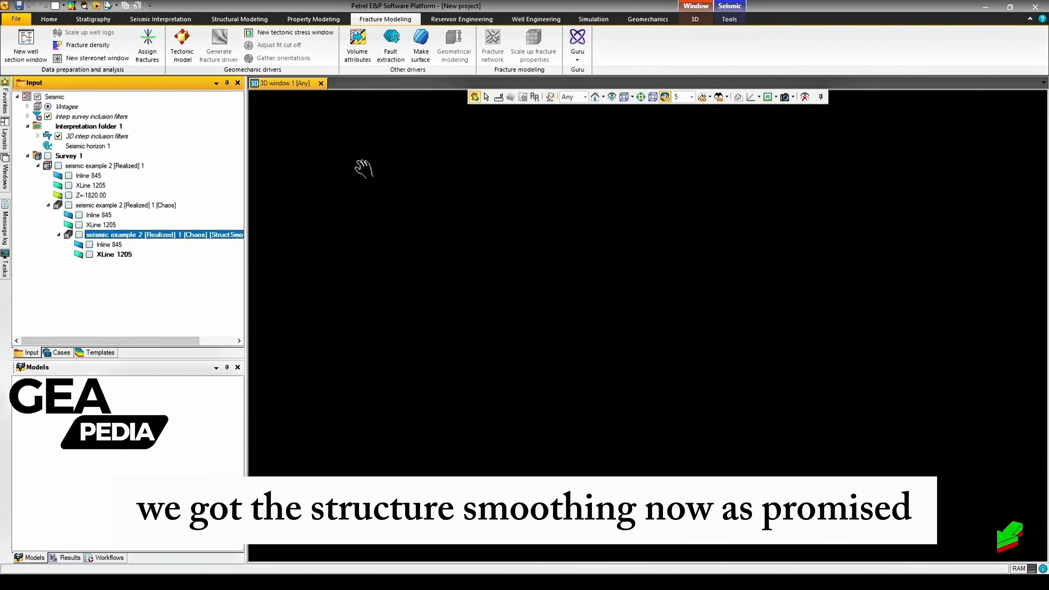
click(347, 58)
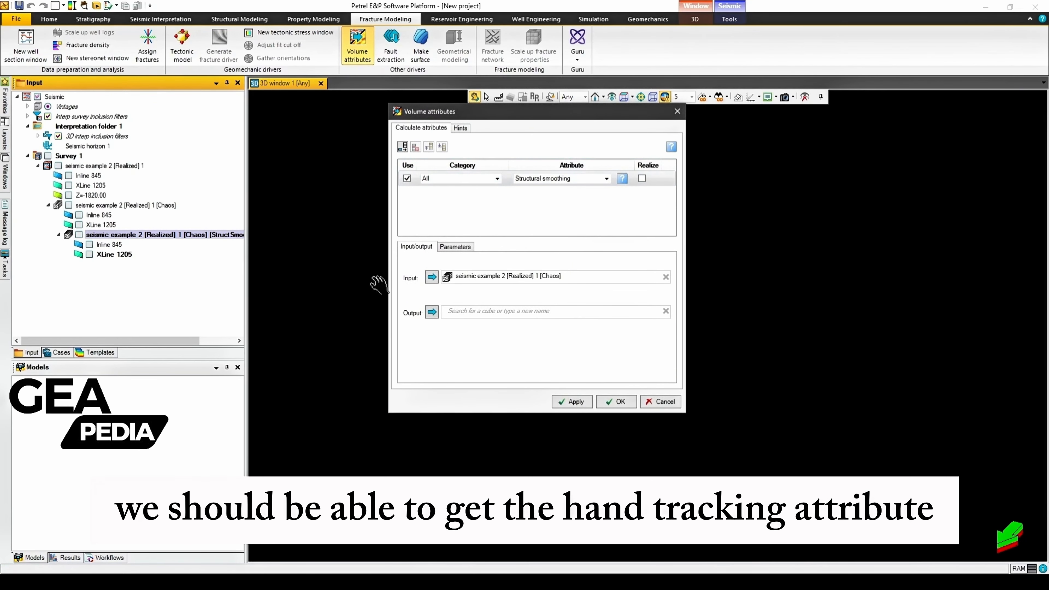
click(431, 277)
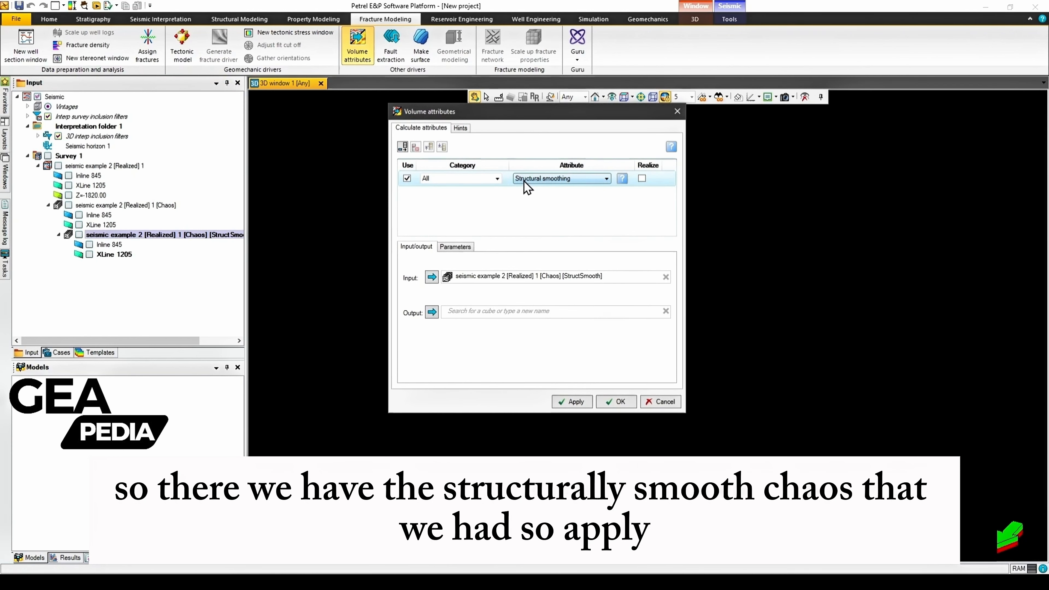
click(530, 183)
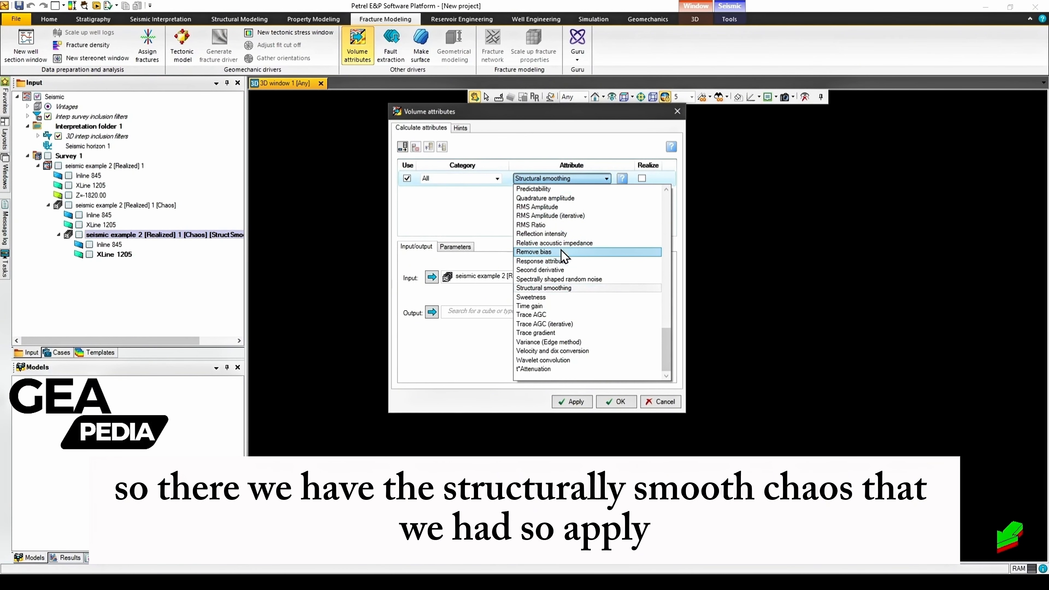
scroll(561, 253, up, 20)
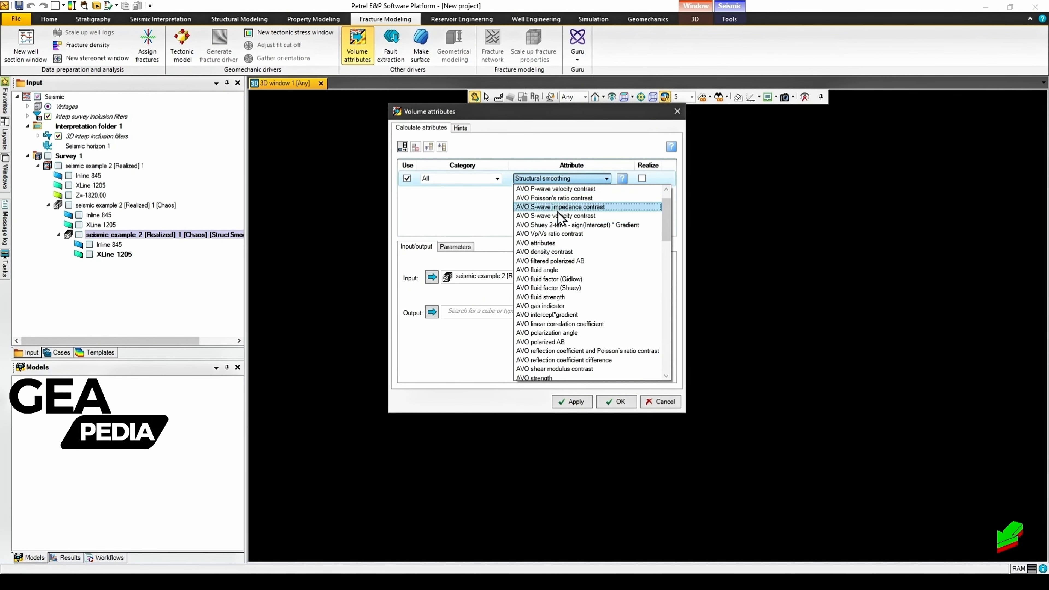
scroll(576, 289, down, 2)
scroll(576, 295, down, 1)
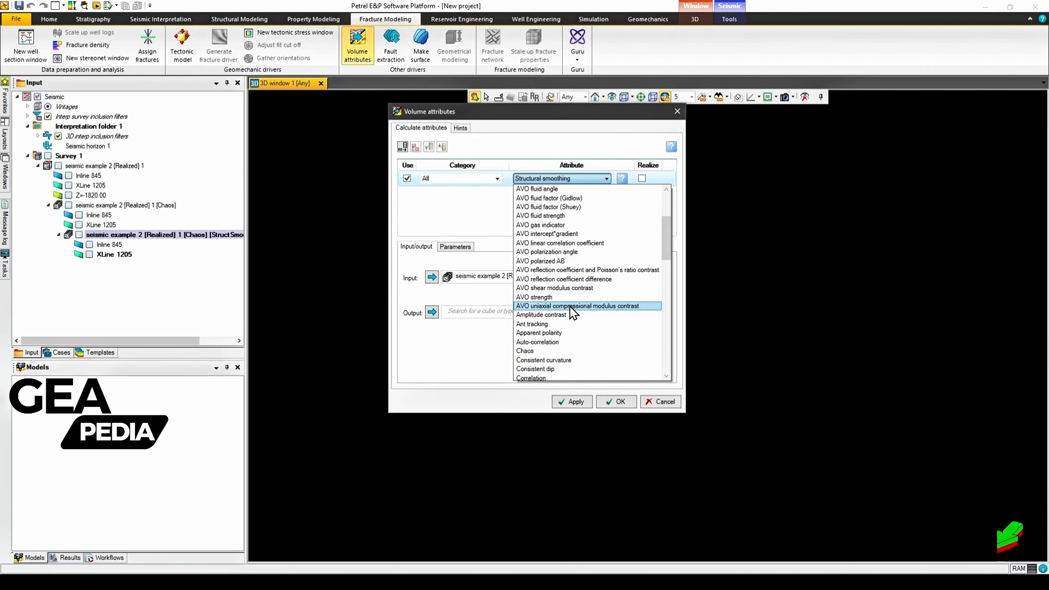
click(560, 325)
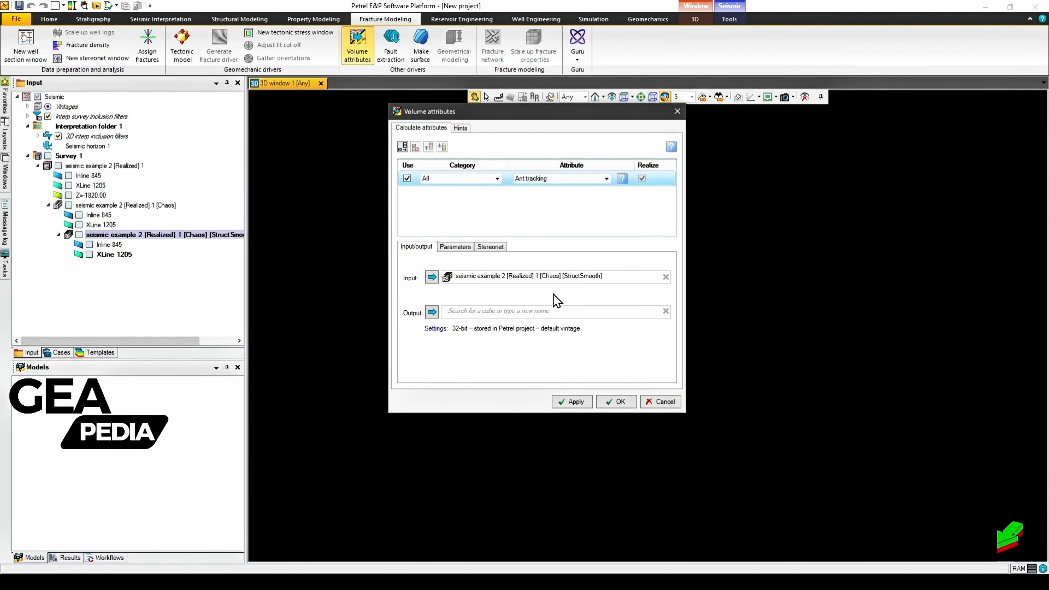
click(615, 402)
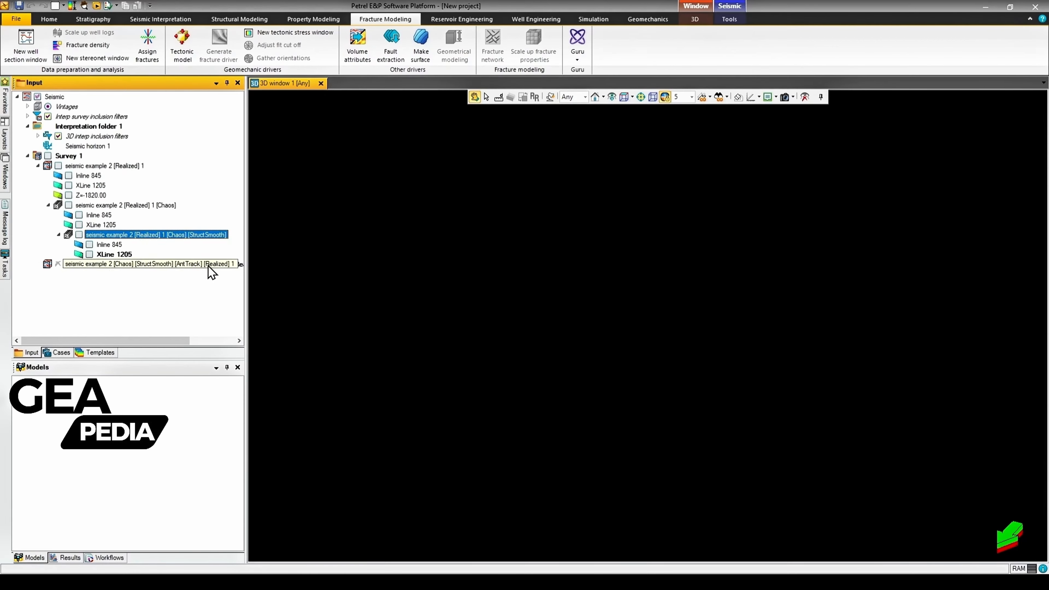
- Extract fault patches from the cube seismic example 2 [Realized] 1 [Chaos] with the default fault extraction parameters
click(392, 54)
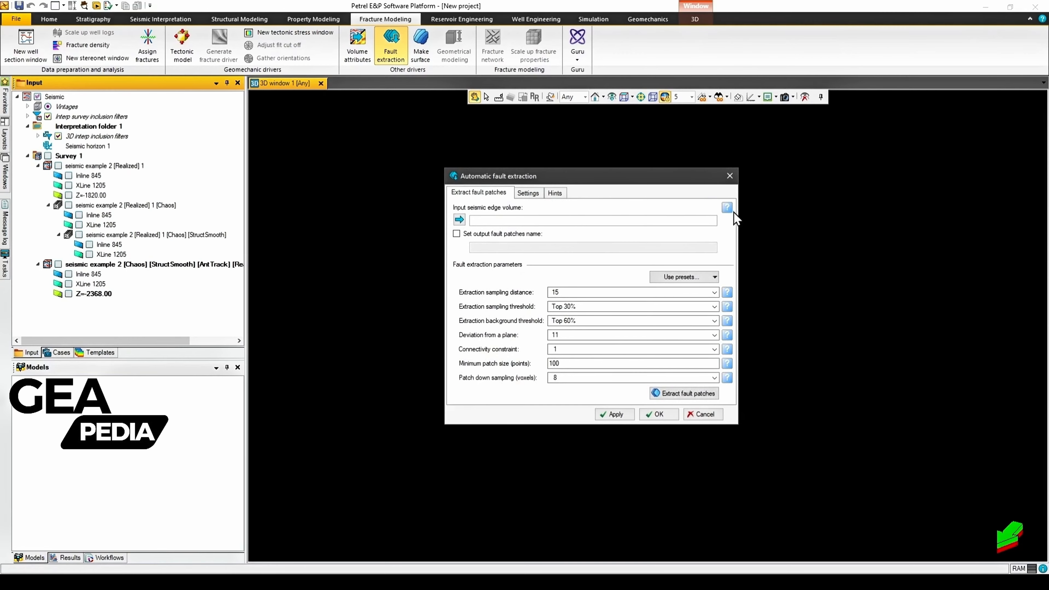
mouse_move(728, 208)
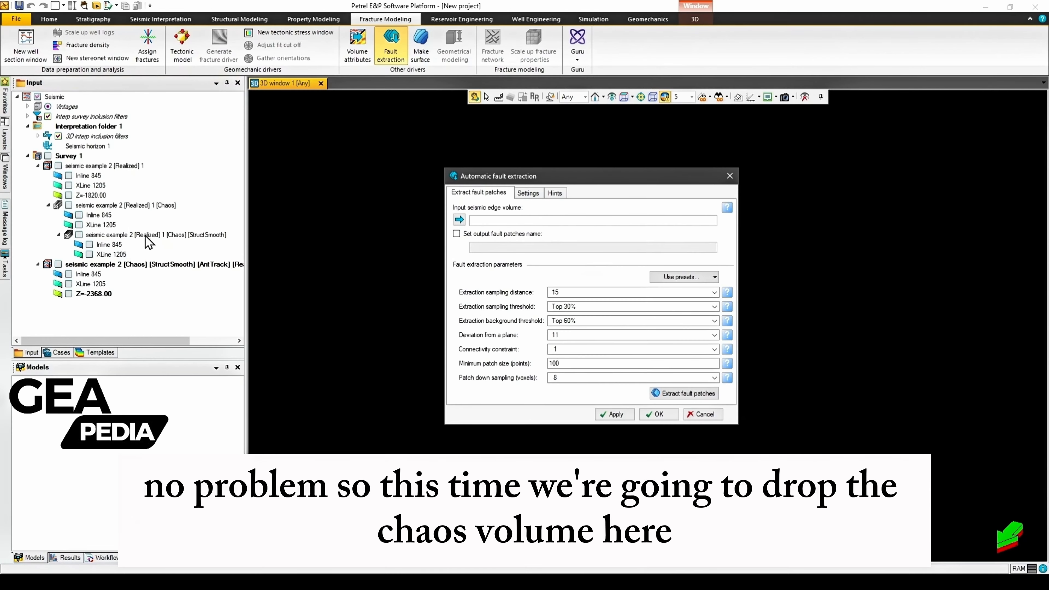
click(137, 206)
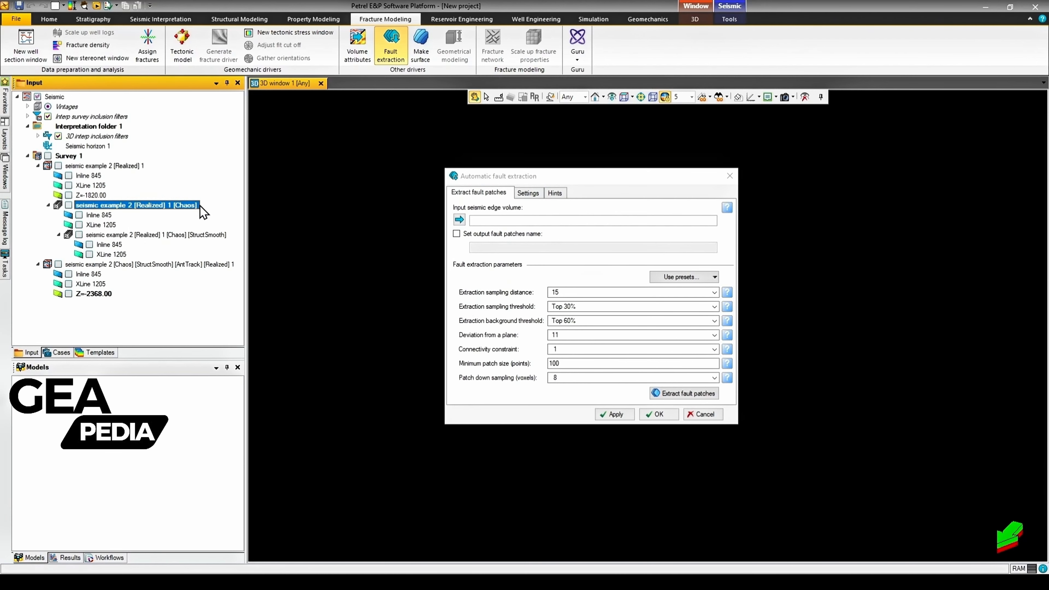
click(460, 219)
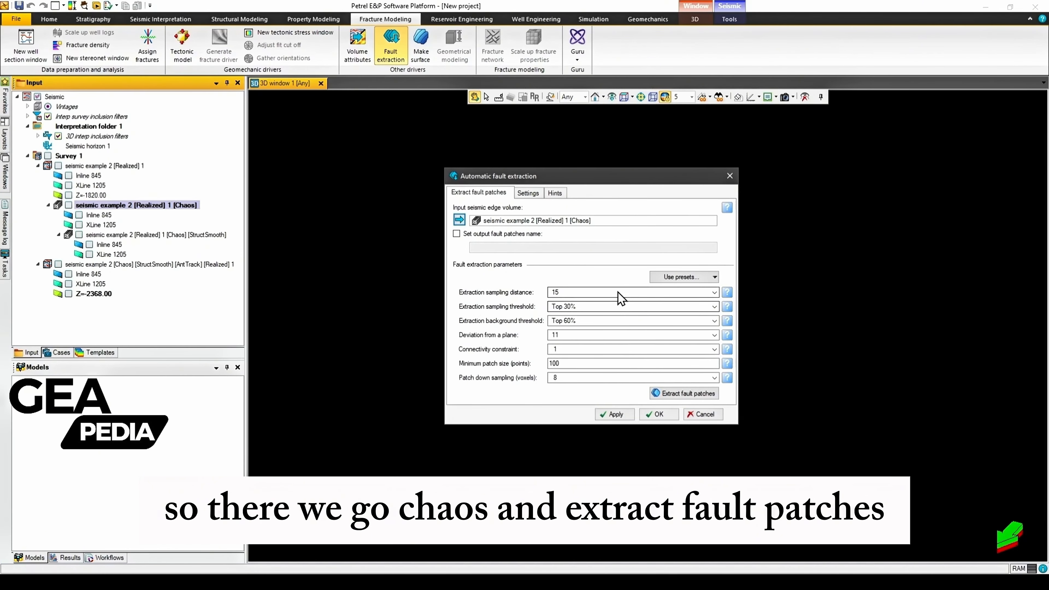
click(686, 393)
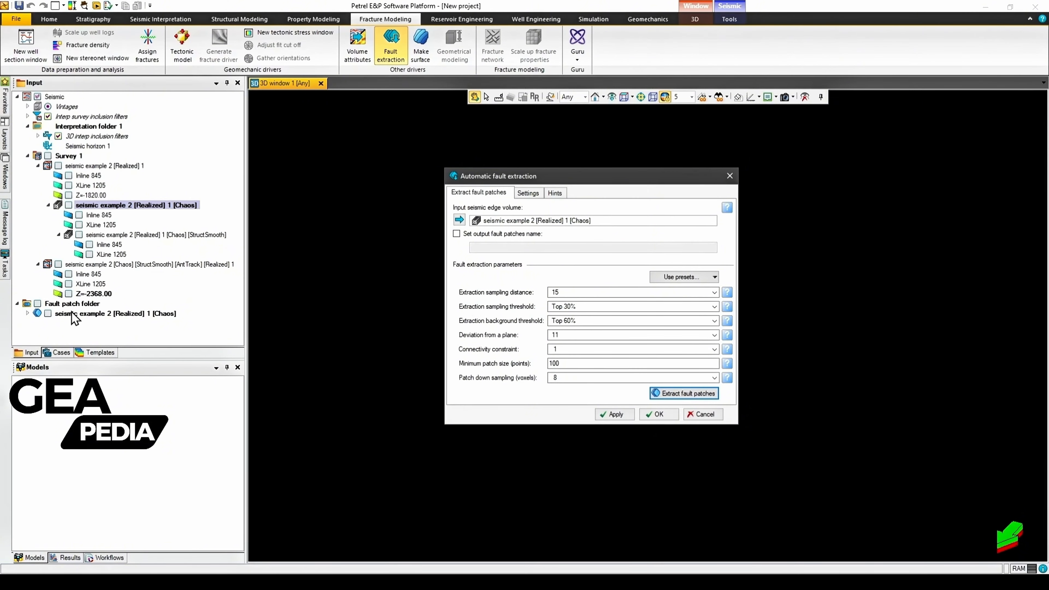
click(729, 176)
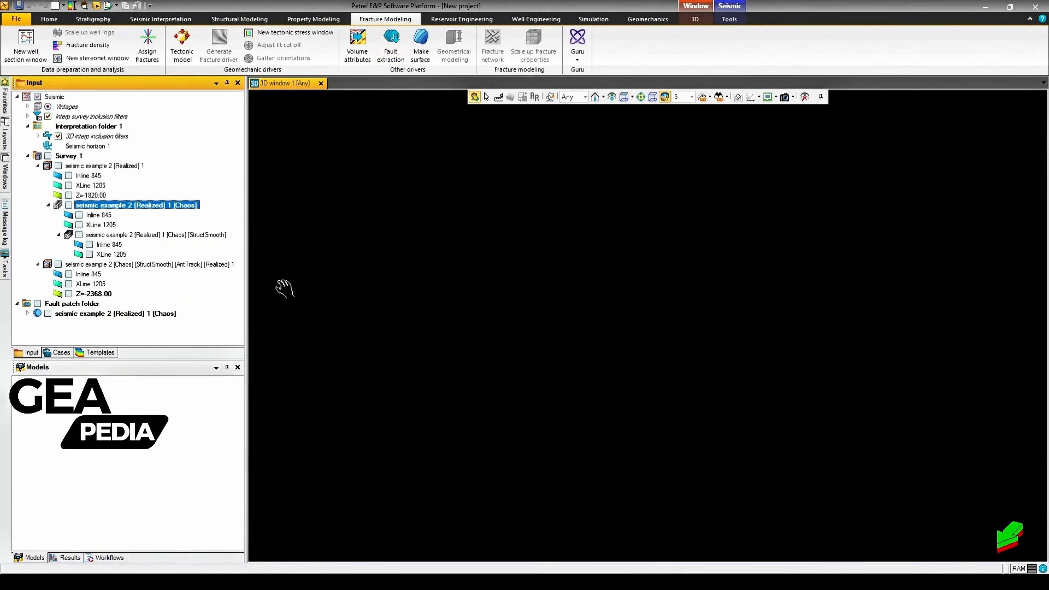
- Display the fault patches extracted from the Chaos volume in the 3D window and inspect them from several angles
click(47, 313)
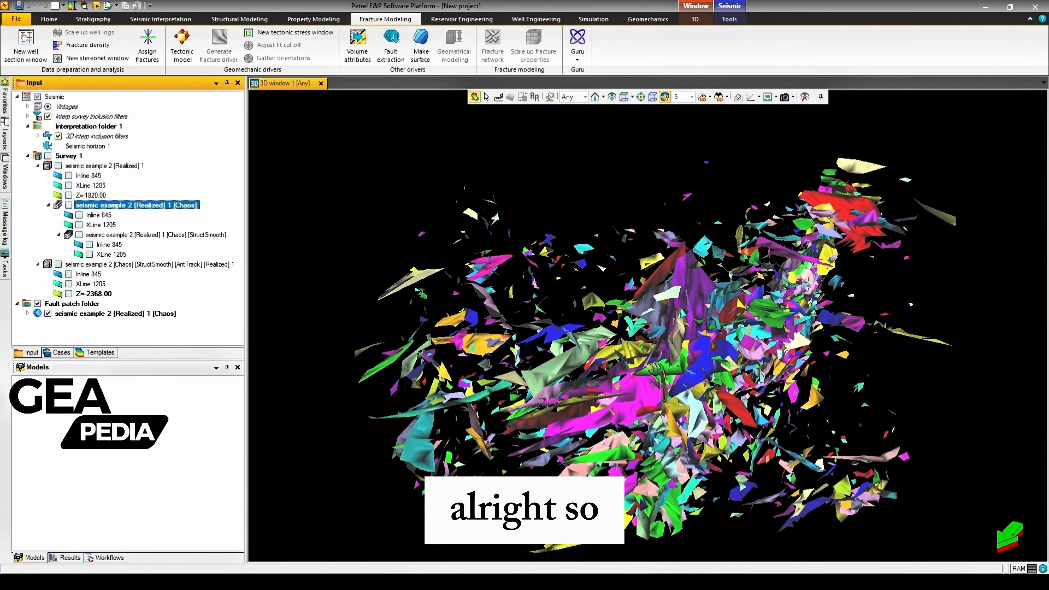
drag(694, 370, 759, 426)
drag(696, 367, 669, 363)
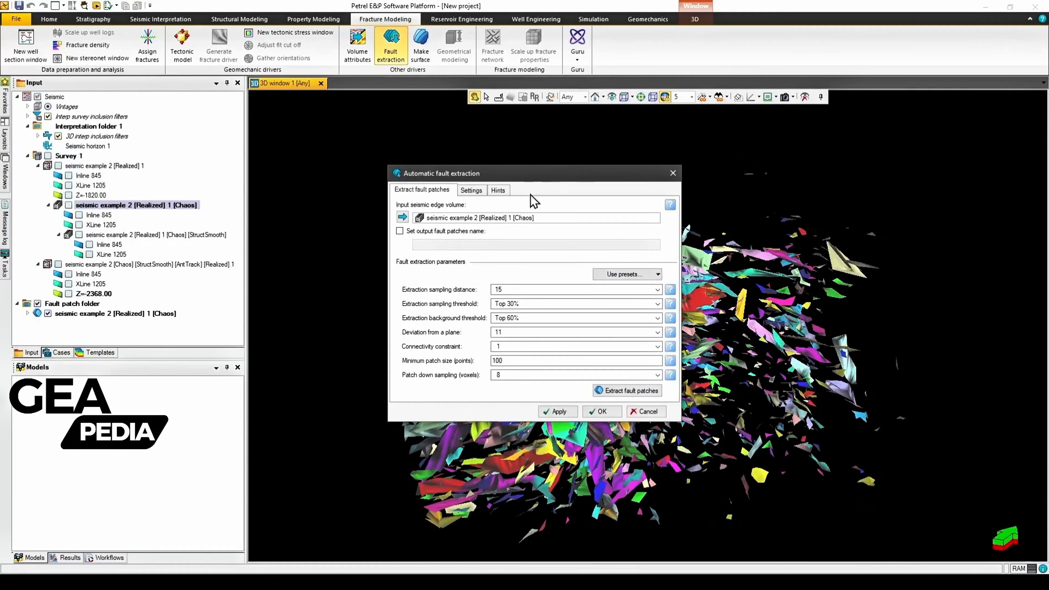
- Hide the Chaos fault patches and show the ant tracking cube's Inline 845, XLine 1205 and Z=-2368.00 slices for inspection
mouse_move(590, 180)
mouse_down()
mouse_move(480, 206)
mouse_move(181, 332)
mouse_move(181, 359)
mouse_up()
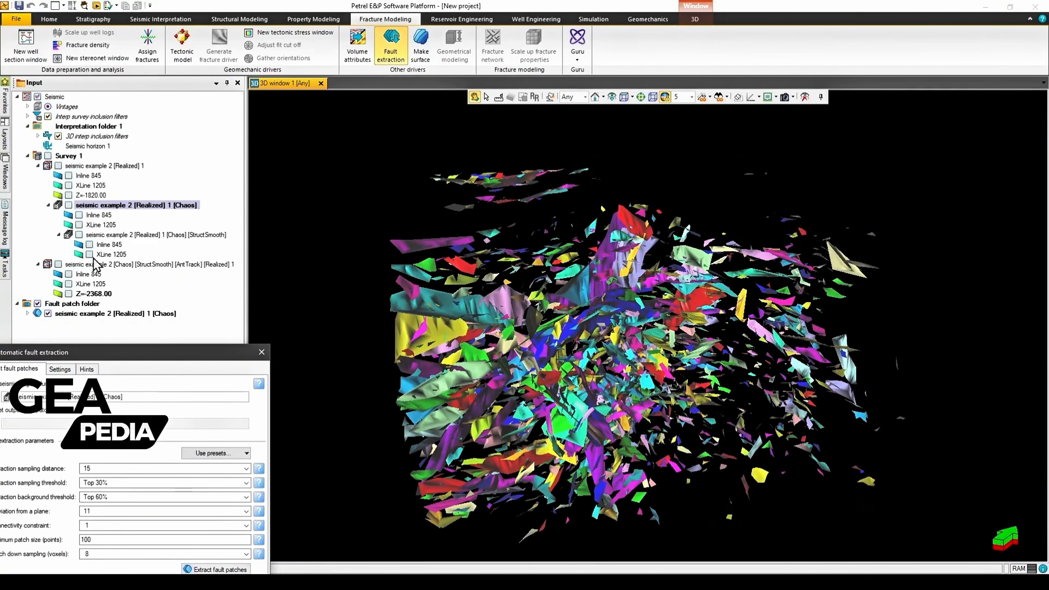
click(49, 313)
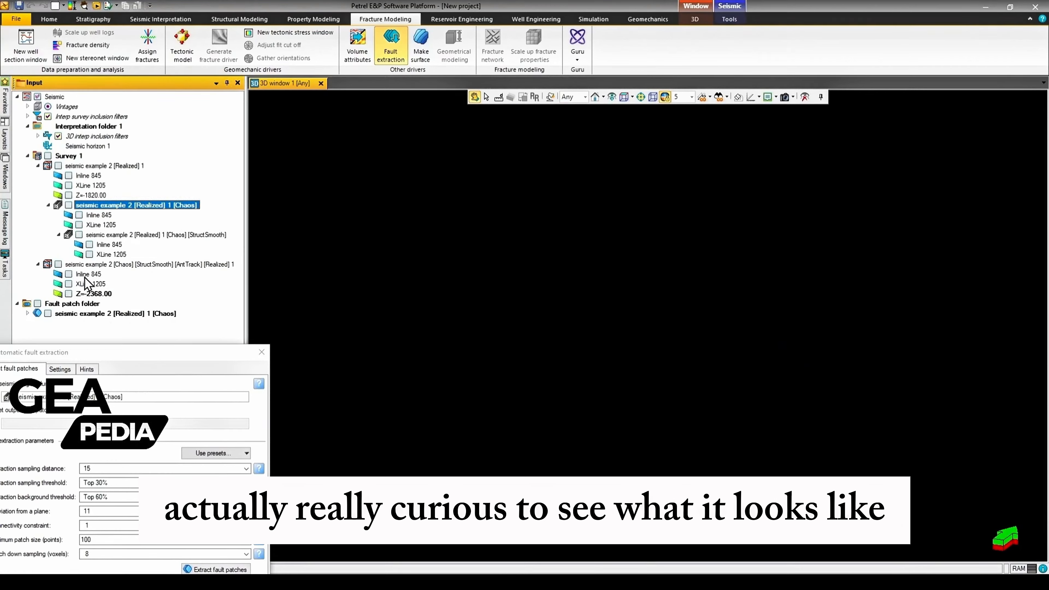
click(69, 274)
click(69, 284)
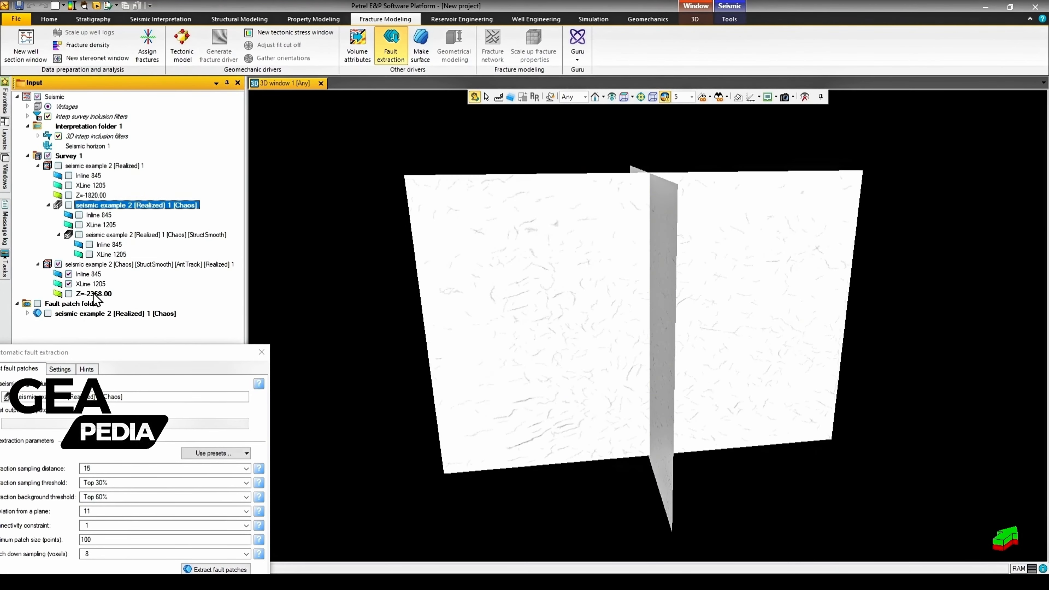
click(68, 293)
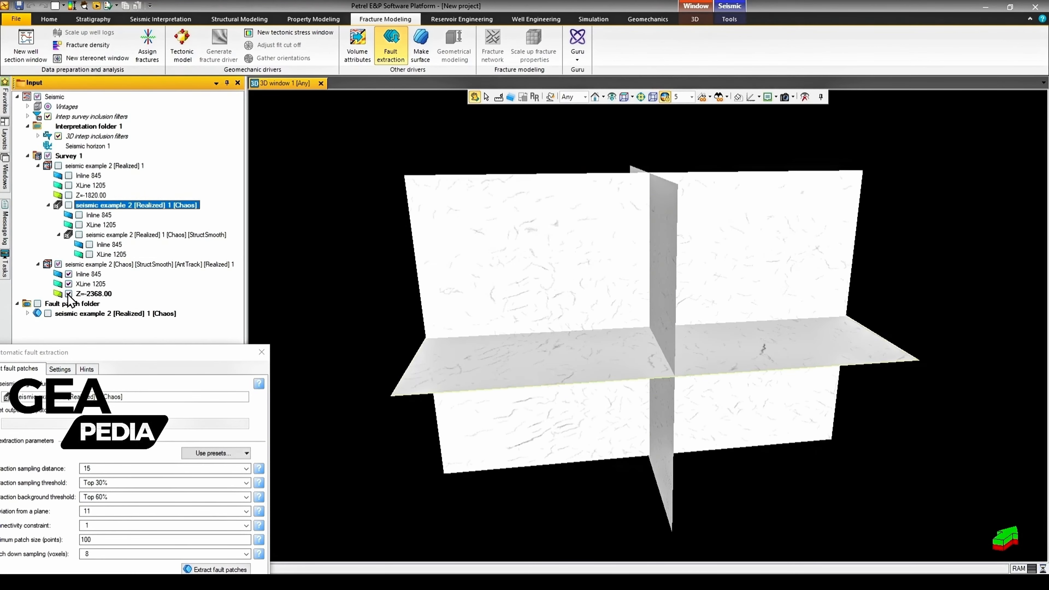
drag(579, 301, 699, 346)
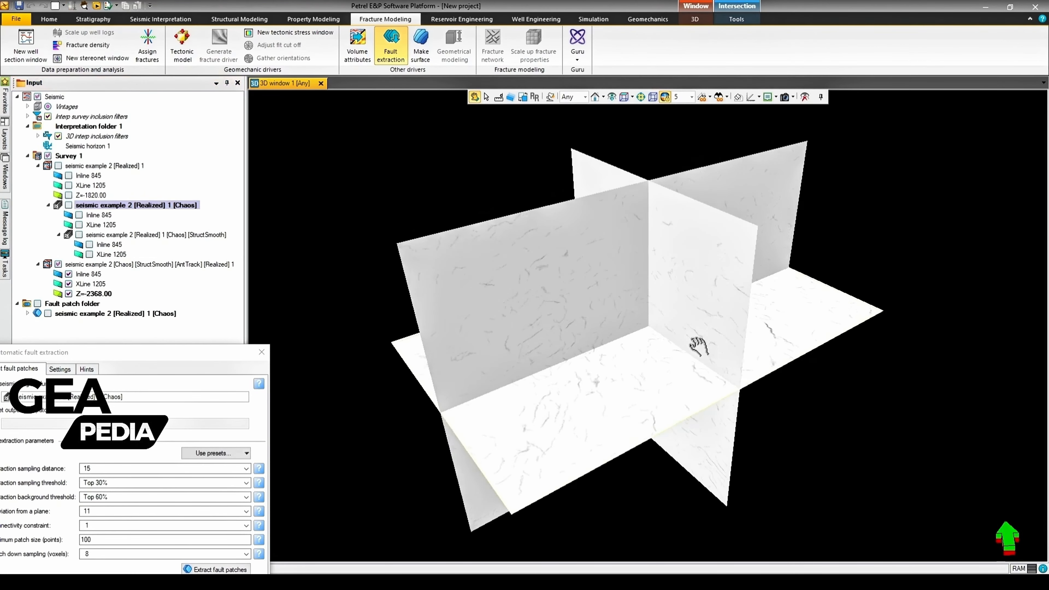
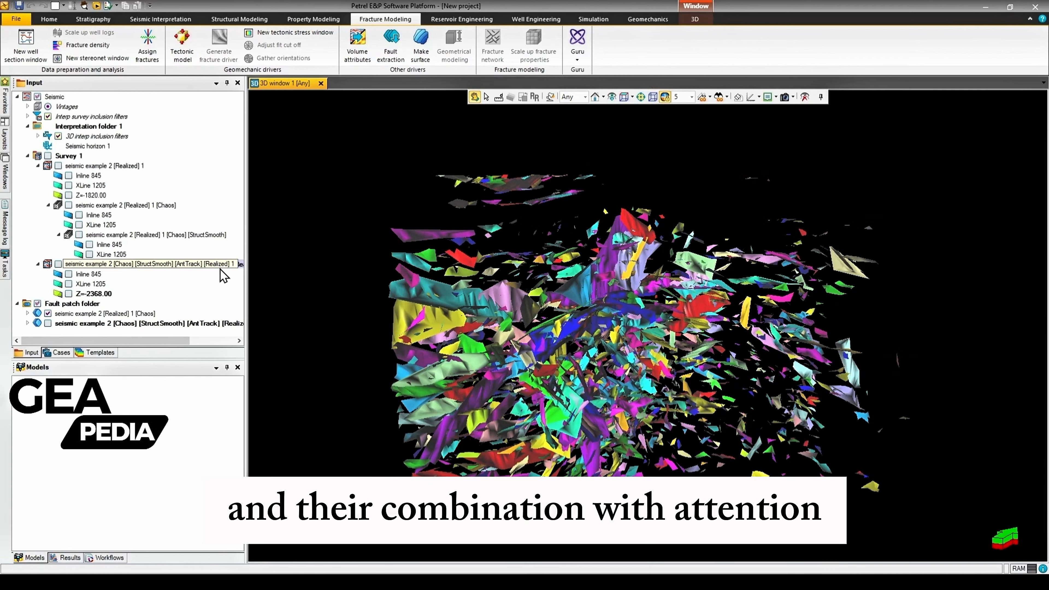
click(202, 266)
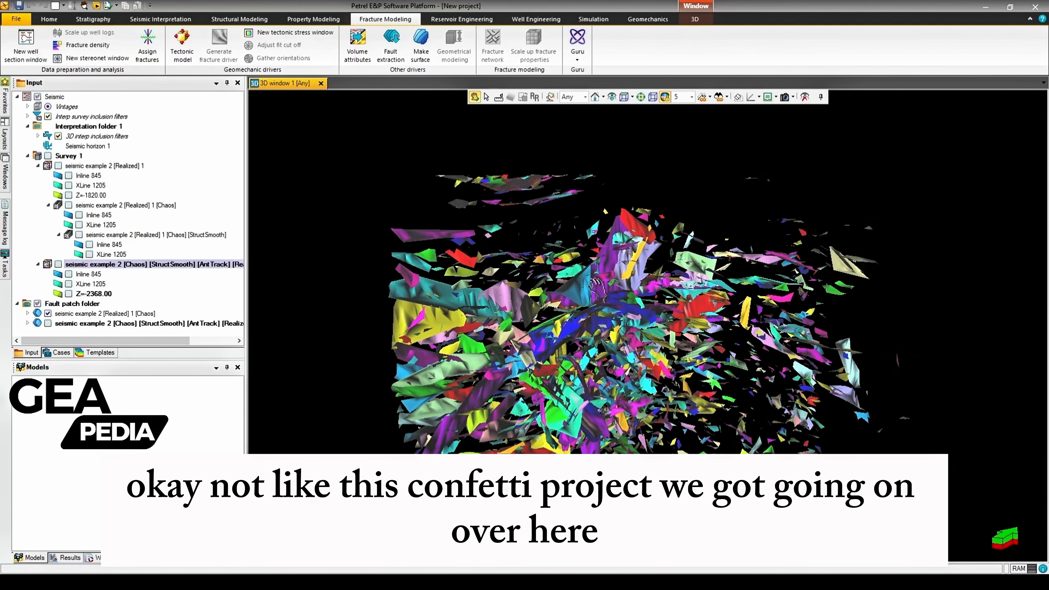
mouse_move(585, 281)
mouse_down()
mouse_move(551, 326)
mouse_move(588, 289)
mouse_move(572, 272)
mouse_up()
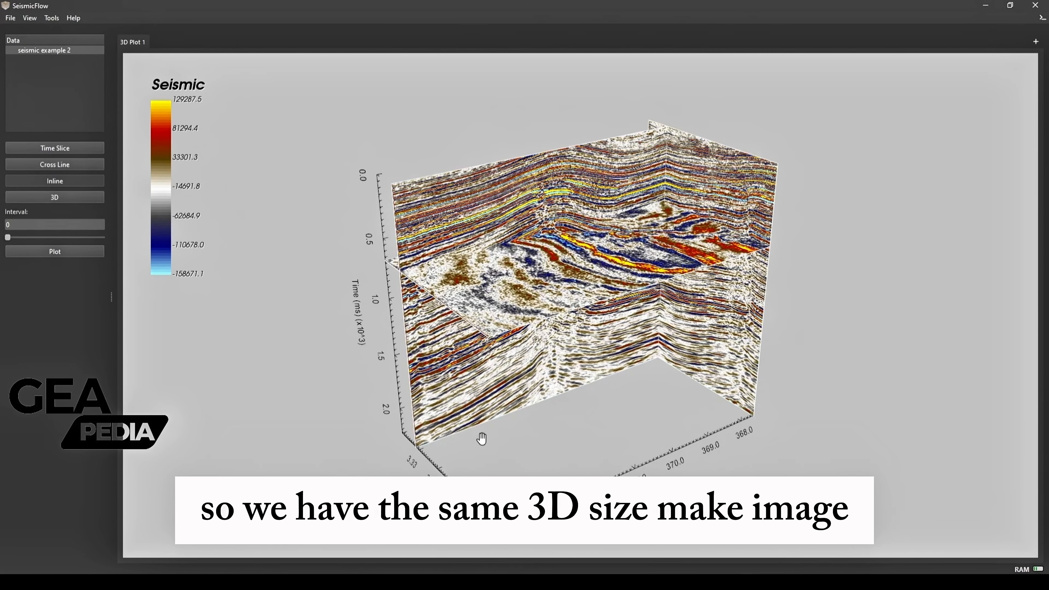
- In SeismicFlow, examine the fault plane in the 3D plot of seismic example 2 across the inline, crossline and time slices
mouse_move(556, 443)
mouse_down()
mouse_move(567, 443)
mouse_move(554, 453)
mouse_up()
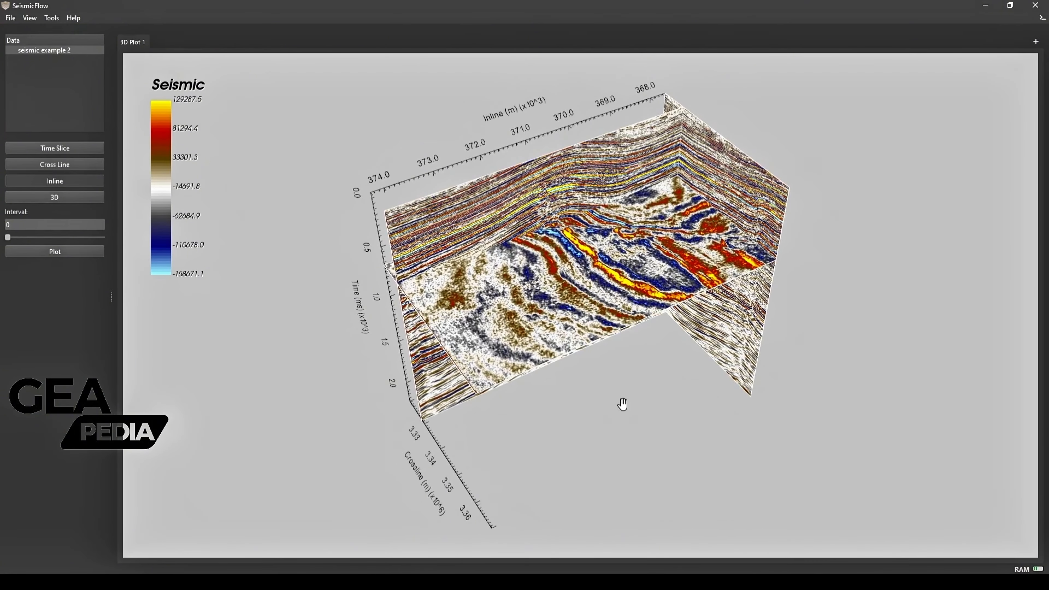
scroll(623, 403, up, 2)
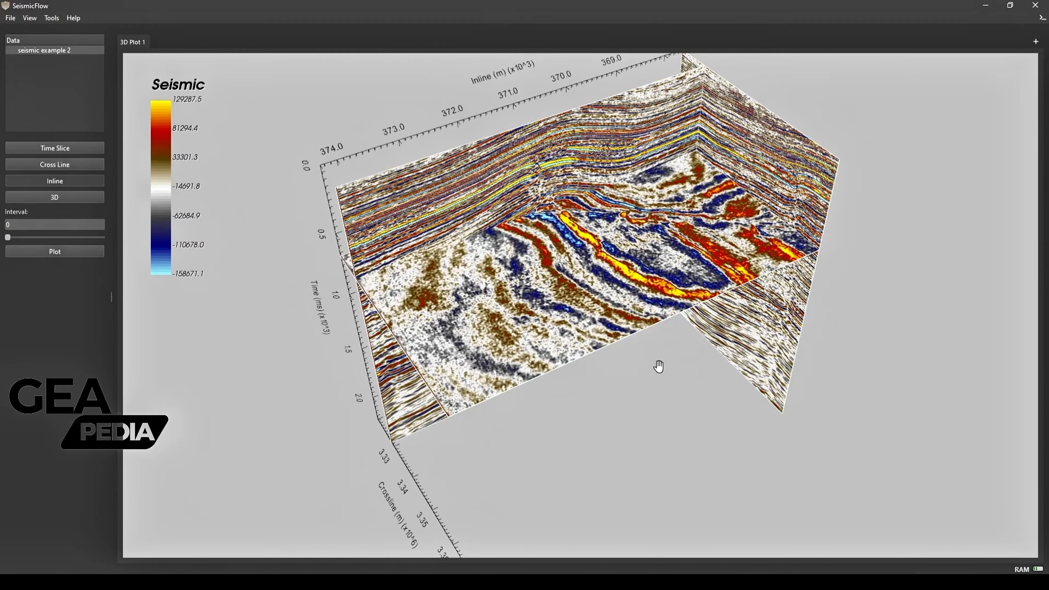
drag(661, 368, 627, 405)
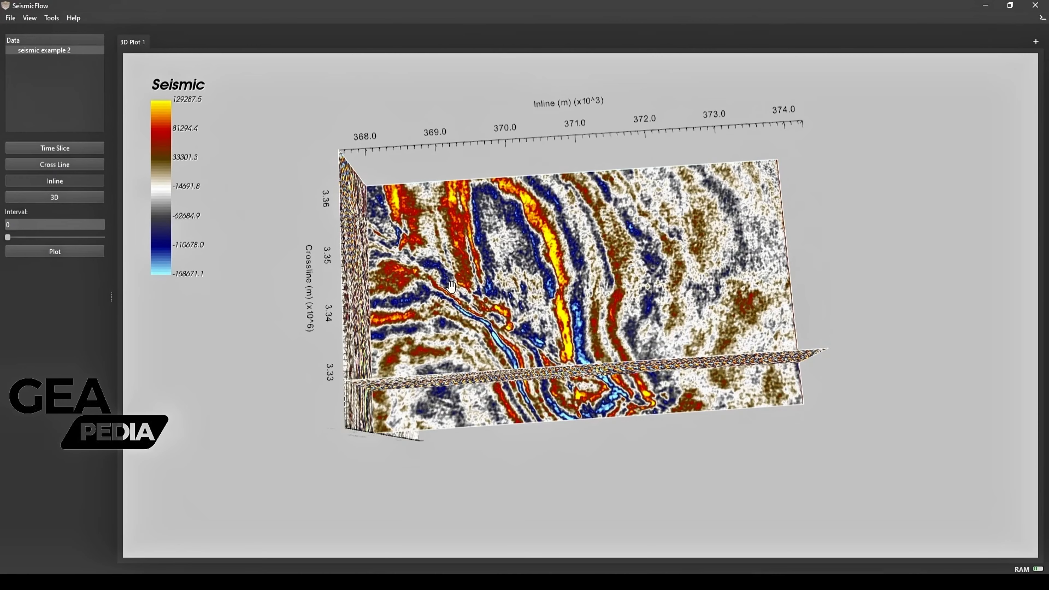
drag(845, 250, 658, 260)
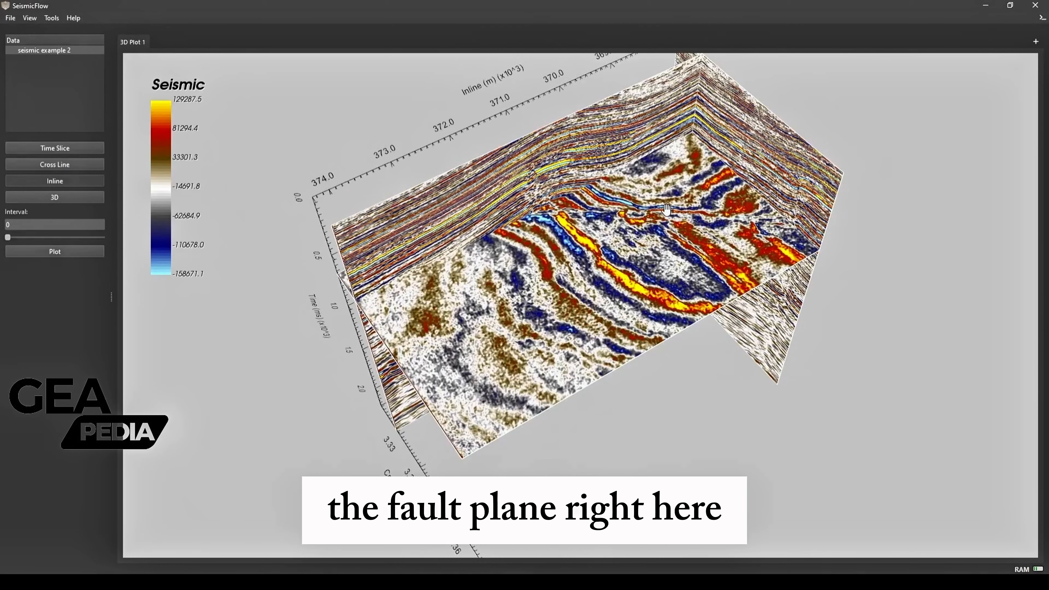
drag(876, 314, 863, 206)
drag(437, 320, 540, 424)
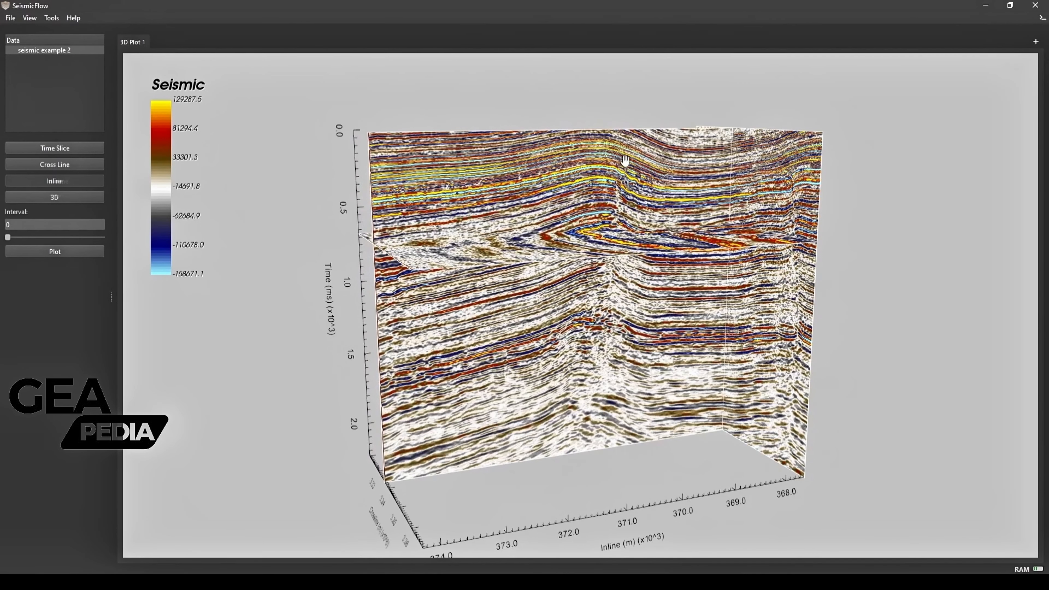
drag(516, 363, 663, 475)
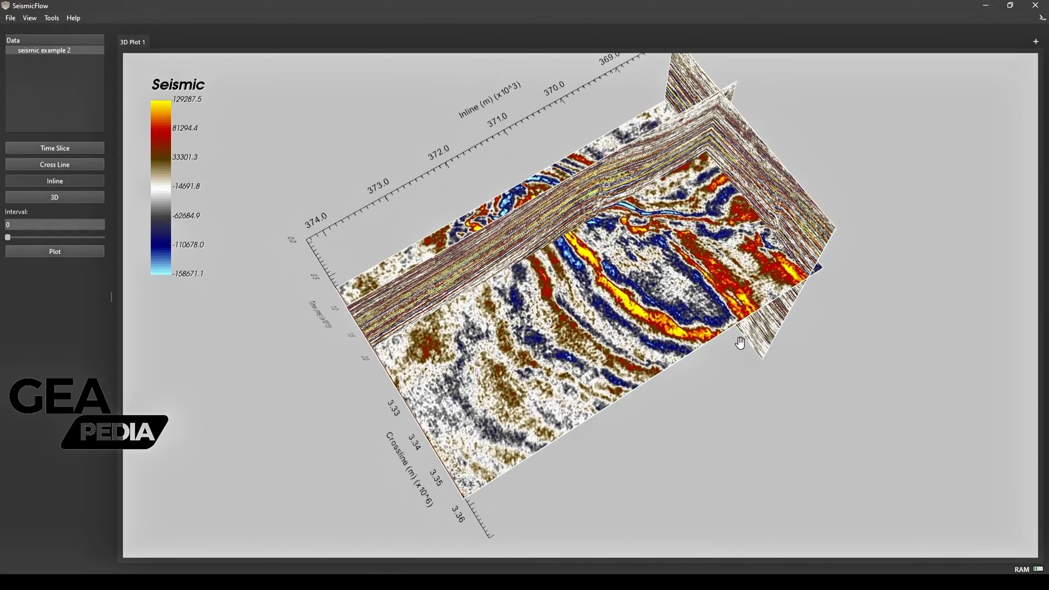
drag(705, 386, 707, 363)
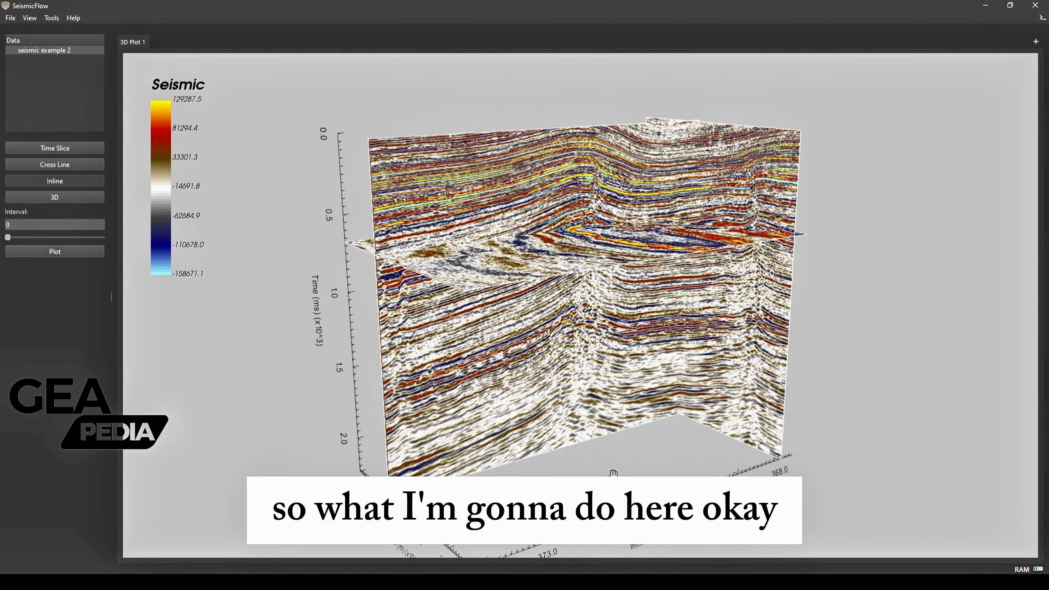
drag(636, 467, 632, 475)
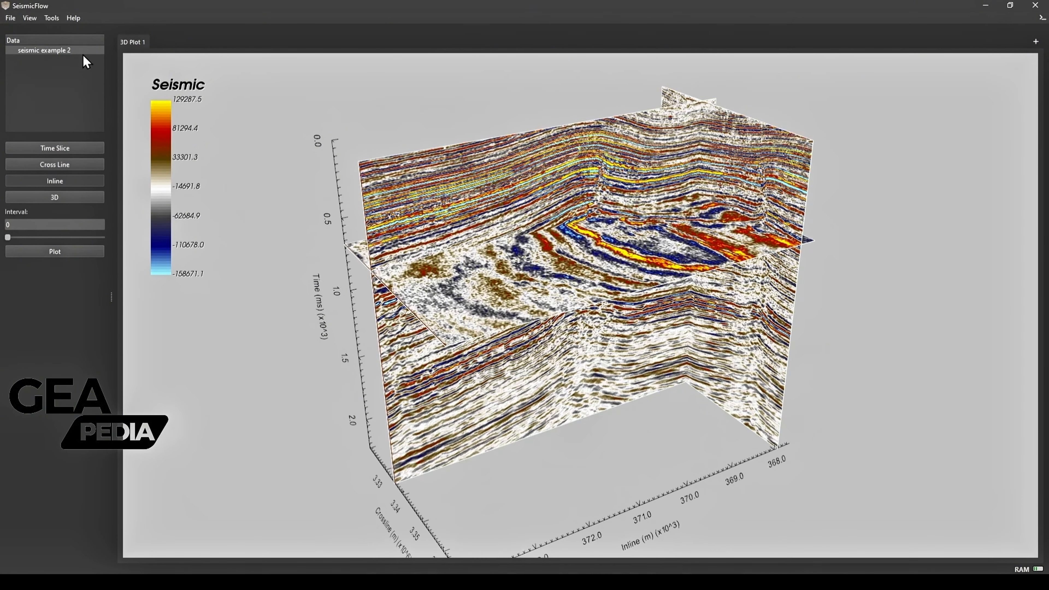
- Run Geobody Segmentation on seismic example 2 with the model conv3dfault.h5 and batch size 6, and plot the resulting geobodies in 3D
click(51, 18)
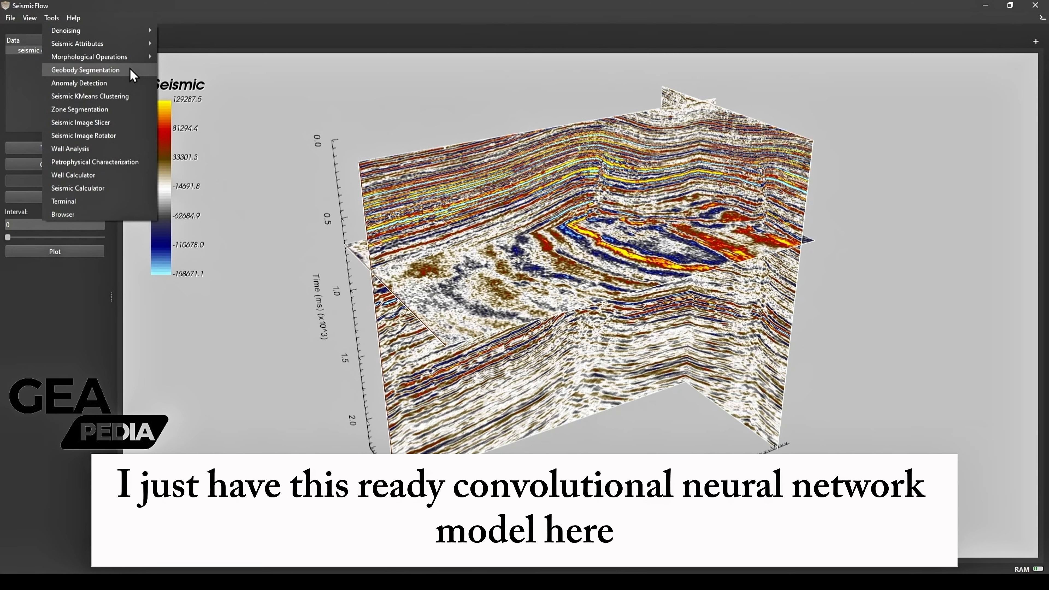
click(132, 70)
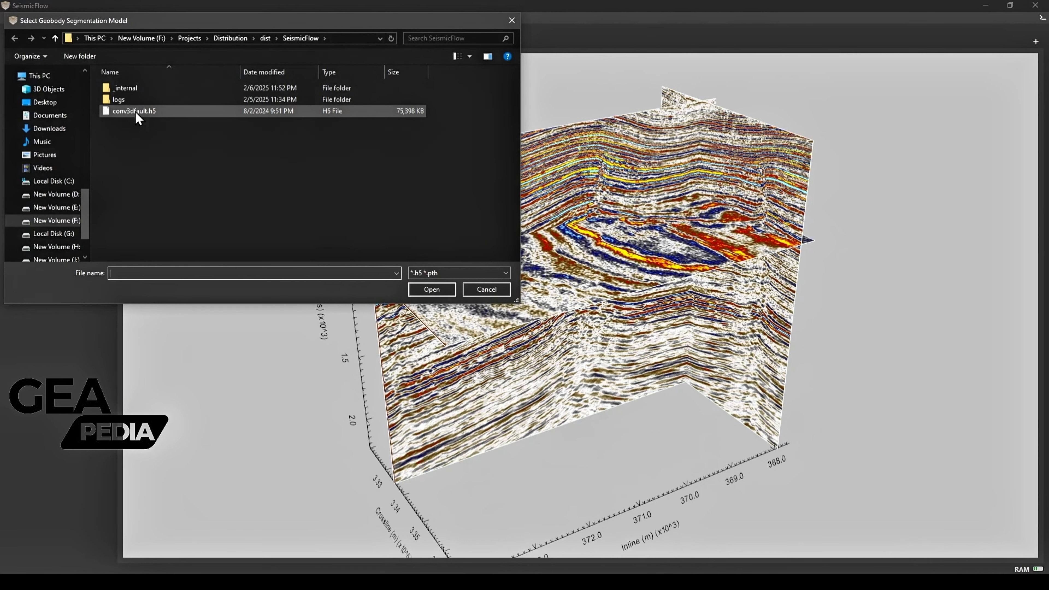
double_click(166, 111)
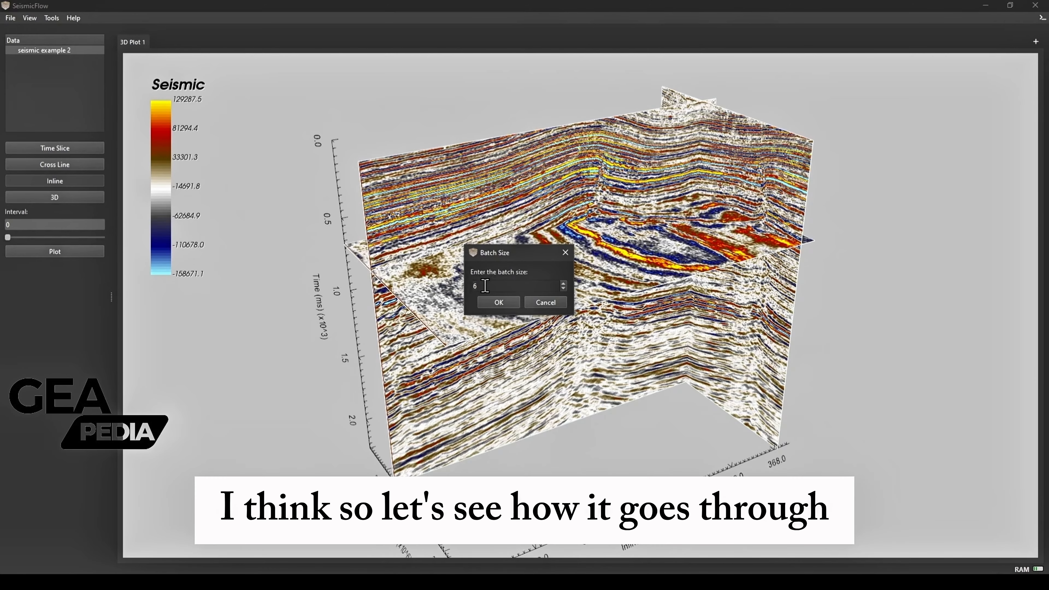
click(495, 303)
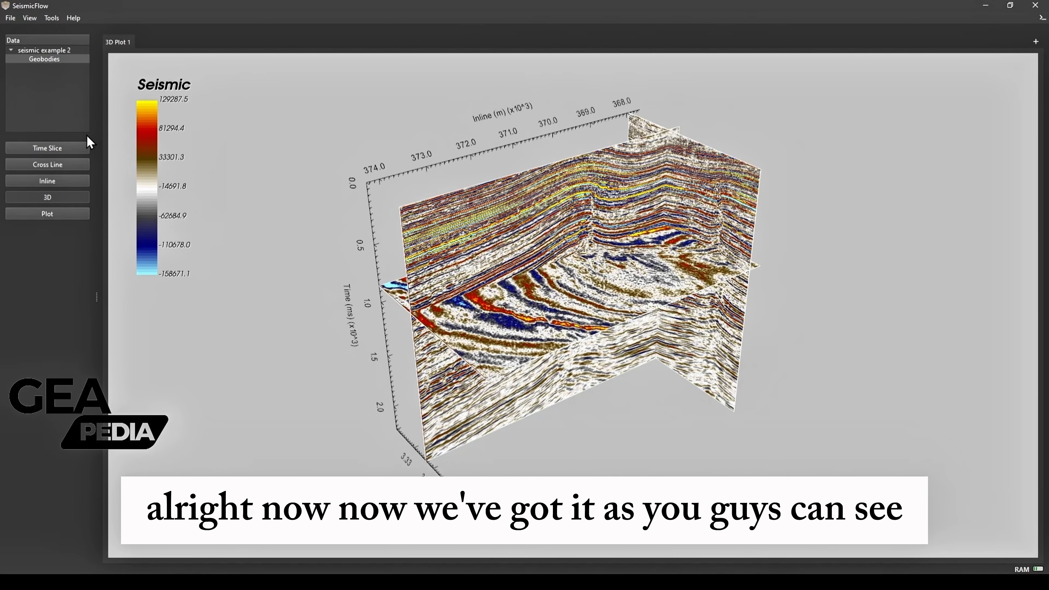
click(61, 214)
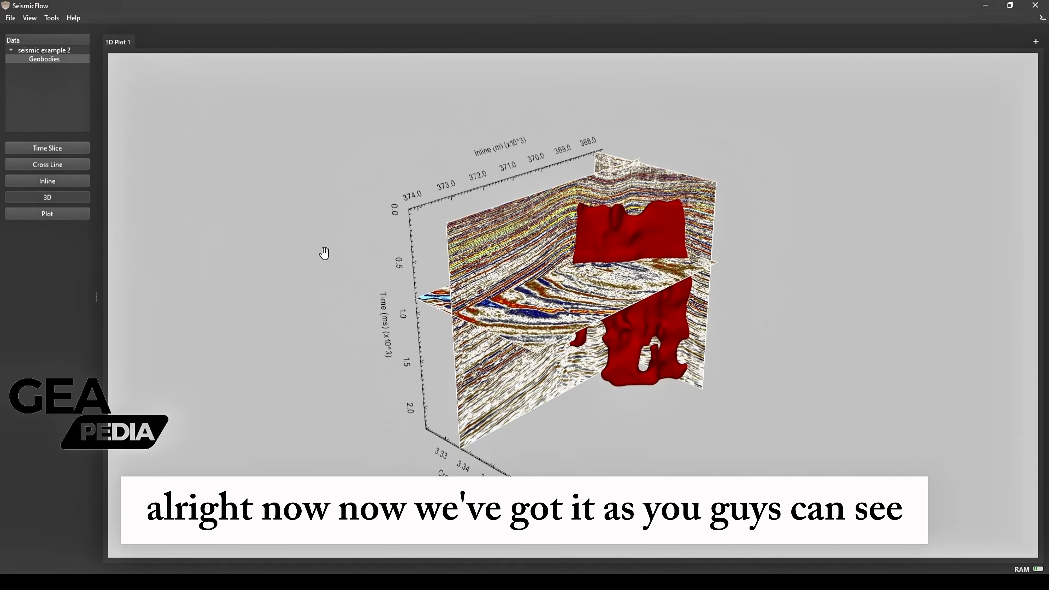